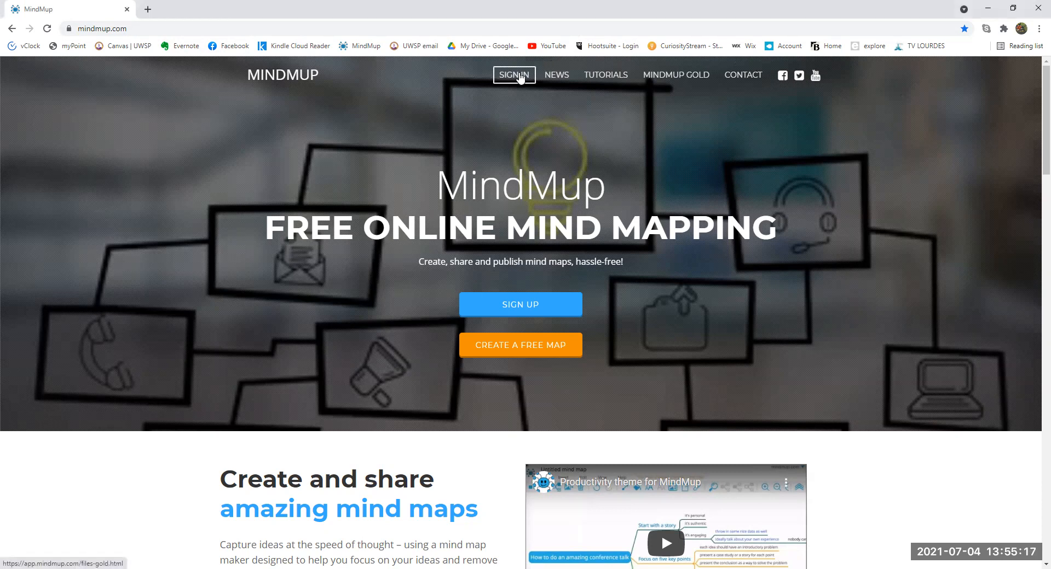
Sign in to MindMup Gold with the Microsoft account and confirm using that account
{"action": "left_click", "coordinate": [520, 77]}
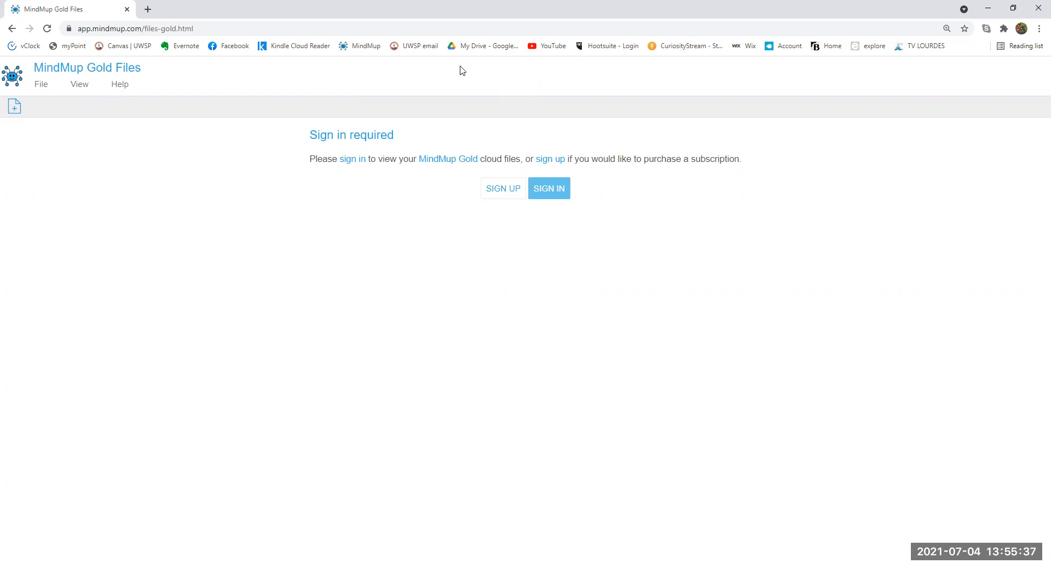
{"action": "left_click", "coordinate": [548, 189]}
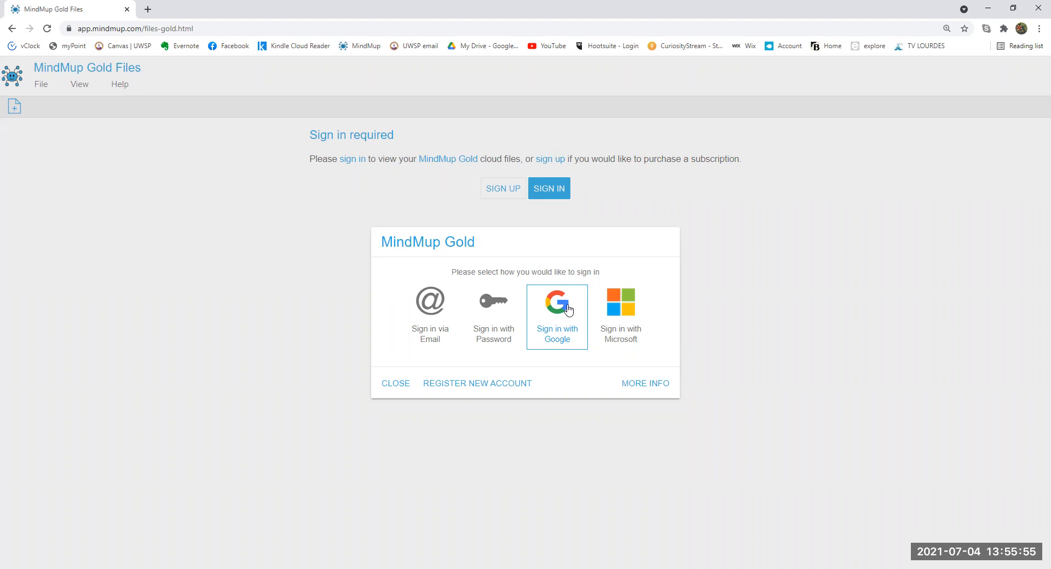
{"action": "left_click", "coordinate": [624, 312]}
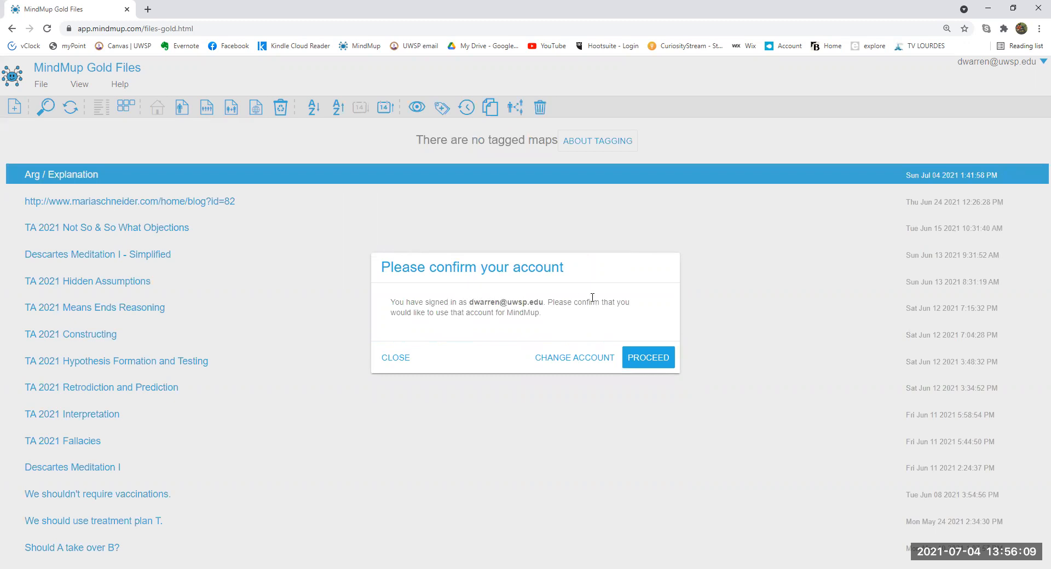
{"action": "left_click", "coordinate": [650, 359]}
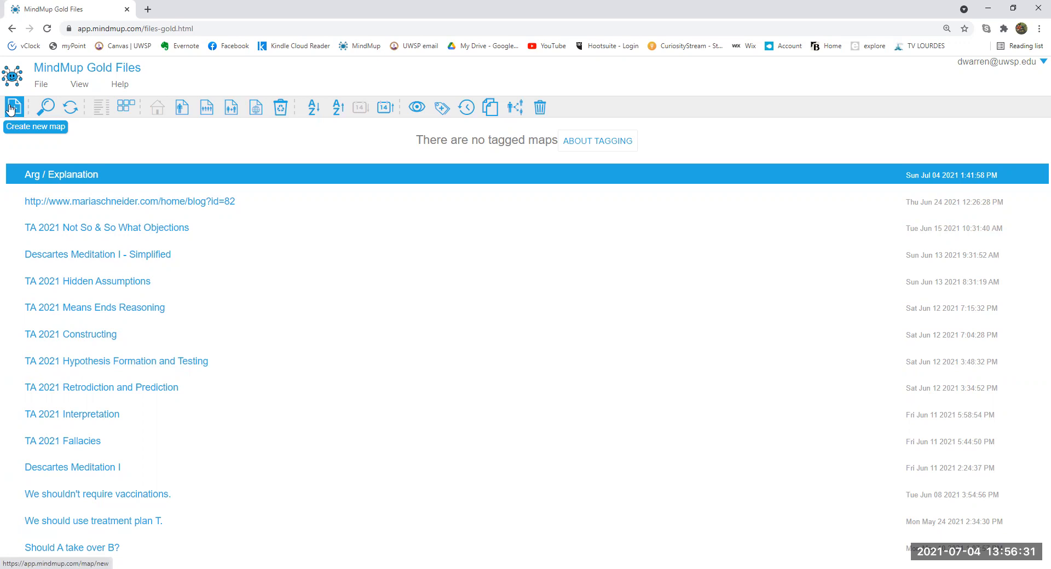
Create a new, blank mind map from the MindMup Gold file list
{"action": "left_click", "coordinate": [36, 87]}
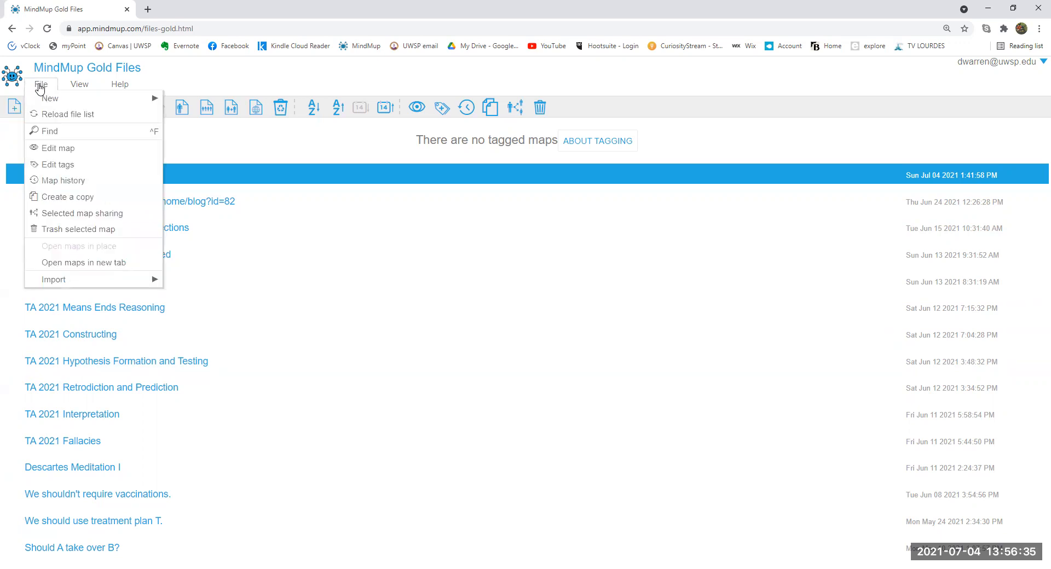
{"action": "mouse_move", "coordinate": [49, 99]}
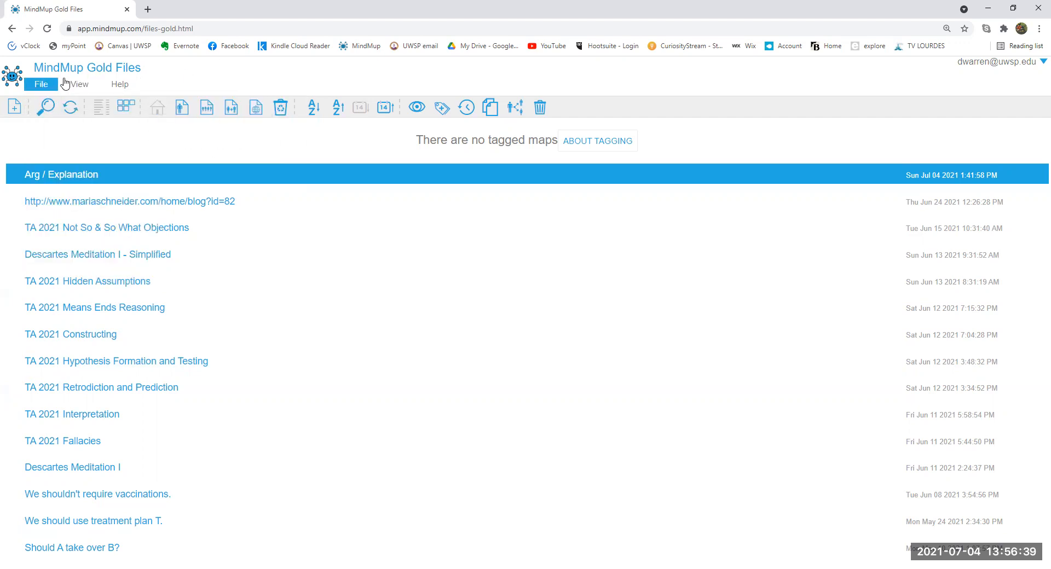
{"action": "left_click", "coordinate": [13, 111]}
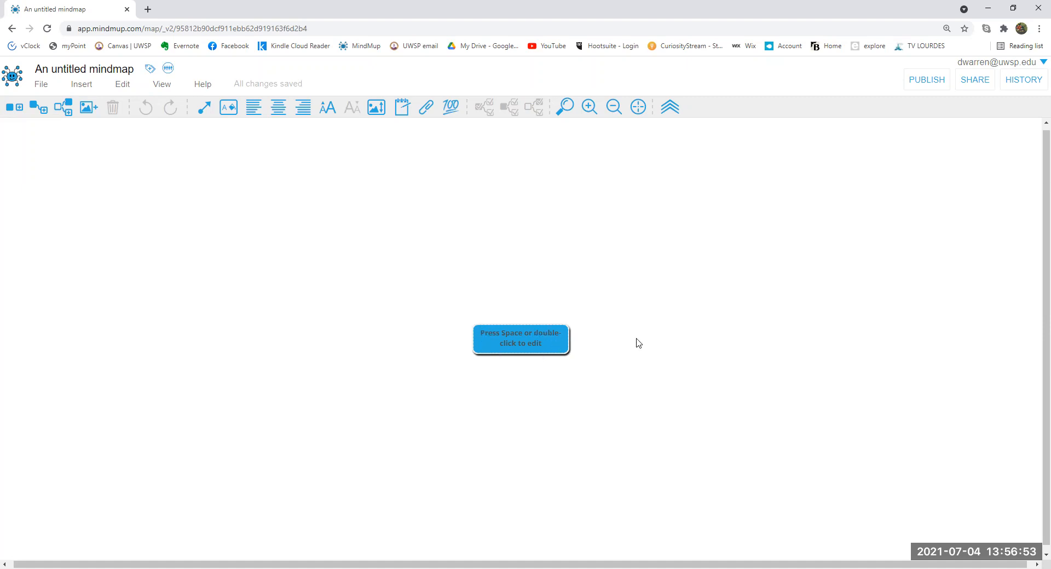
Start Argument Visualization for the untitled mind map
{"action": "key", "text": "ctrl+plus"}
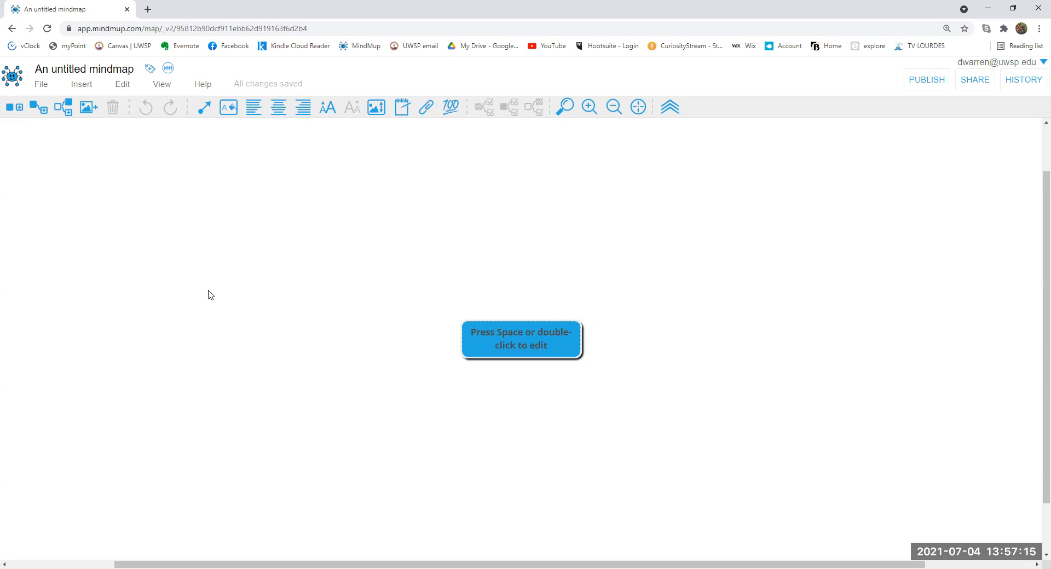
{"action": "left_click", "coordinate": [159, 86]}
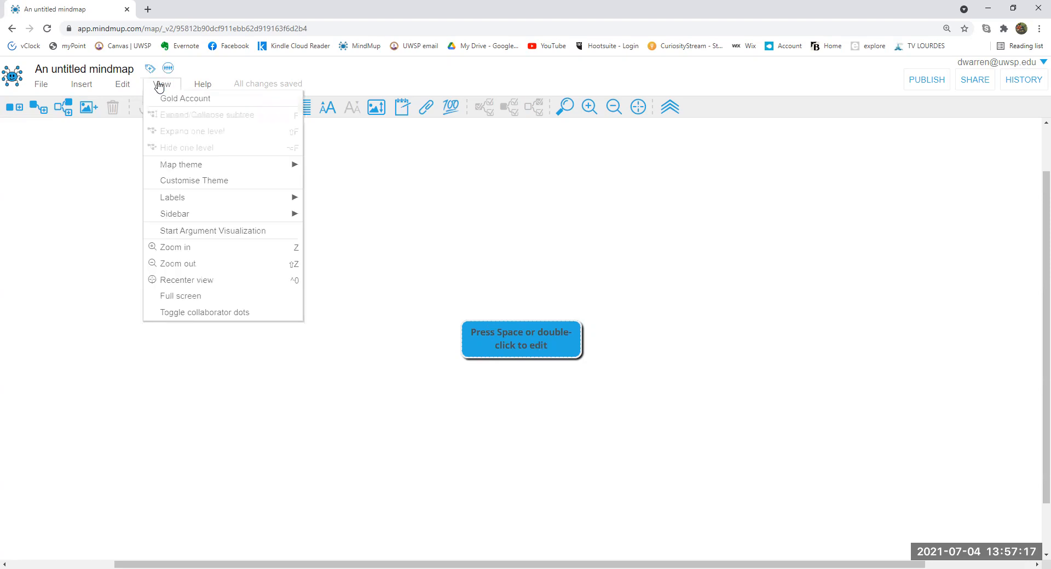
{"action": "left_click", "coordinate": [158, 83]}
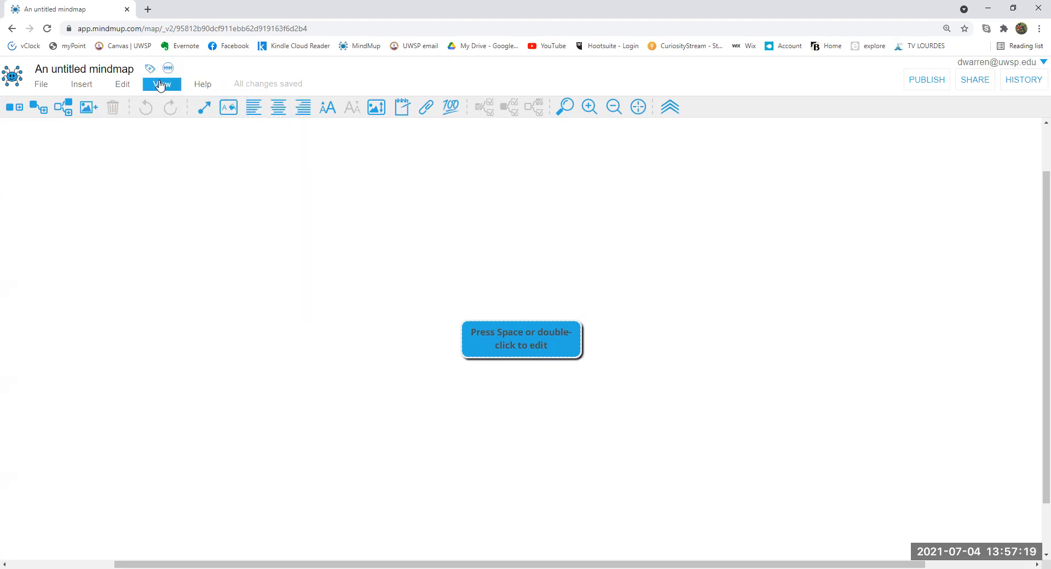
{"action": "left_click", "coordinate": [161, 87]}
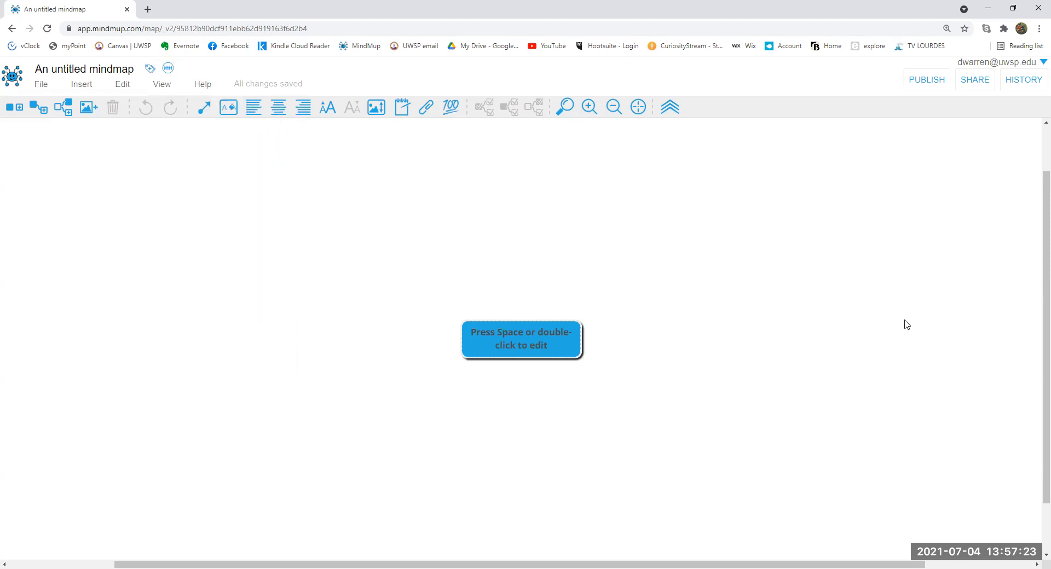
{"action": "left_click", "coordinate": [162, 88]}
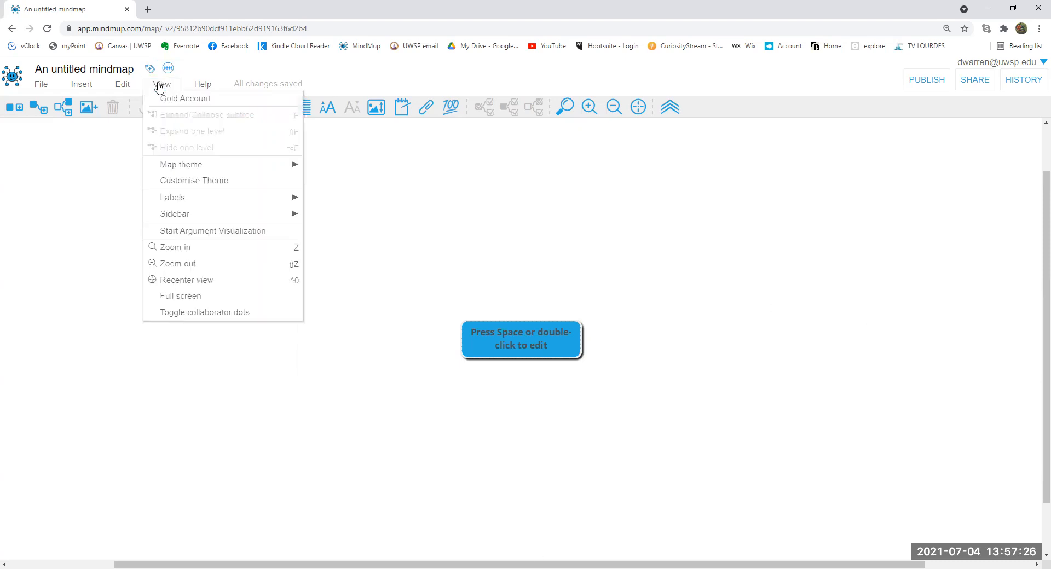
{"action": "left_click", "coordinate": [183, 234]}
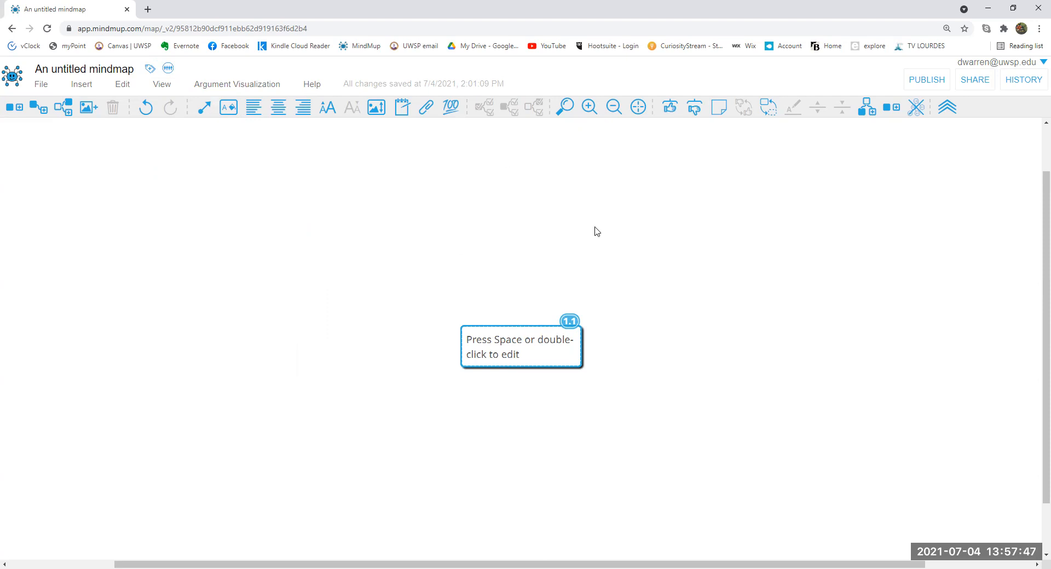
Move the root node near the upper edge of the canvas and set its text to "Lee should buy the house."
{"action": "left_click_drag", "start_coordinate": [533, 354], "coordinate": [500, 190]}
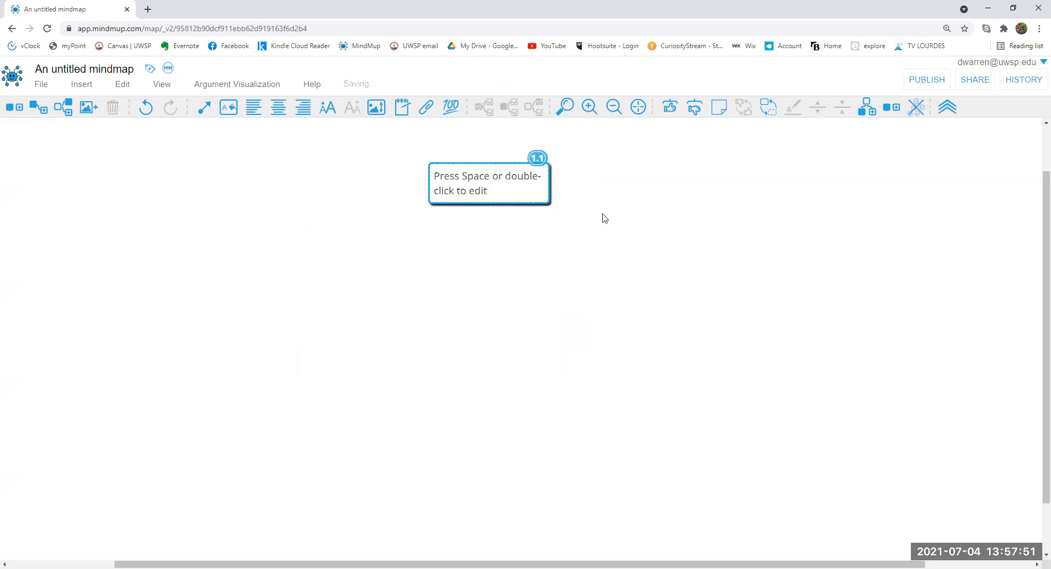
{"action": "key", "text": "space"}
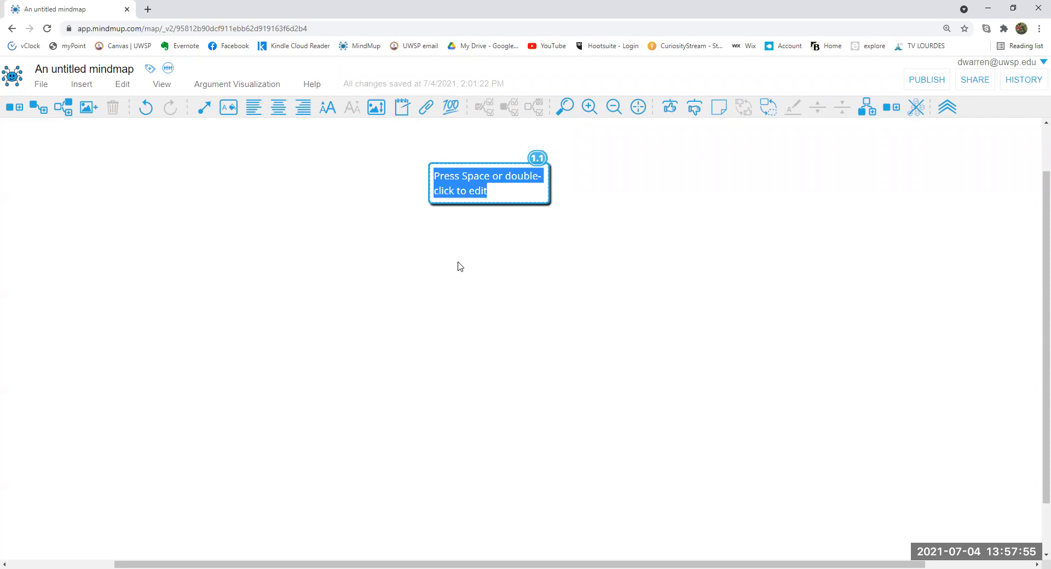
{"action": "type", "text": "Lee shoul"}
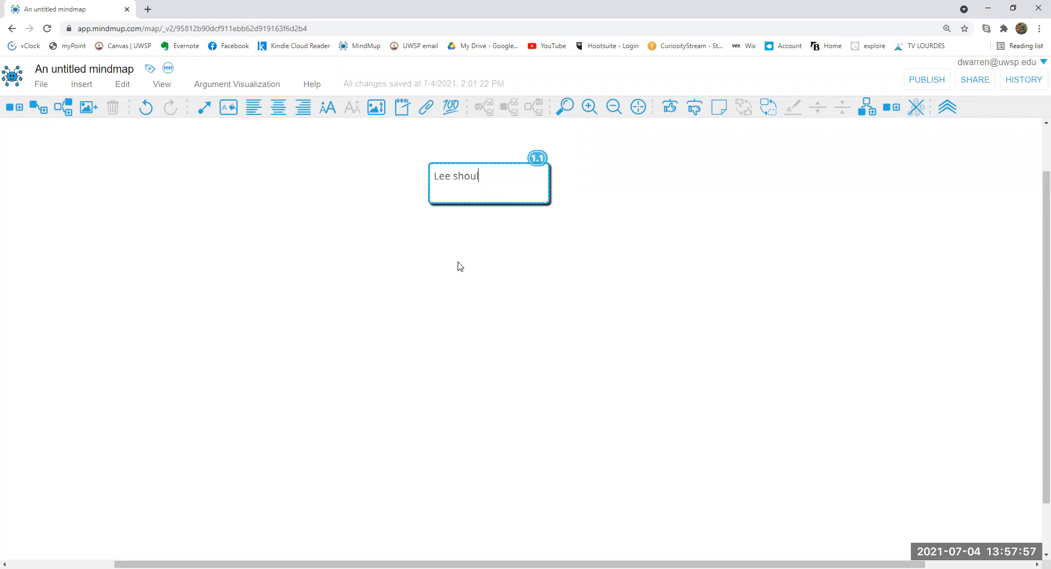
{"action": "type", "text": "d buy the house."}
{"action": "key", "text": "Return"}
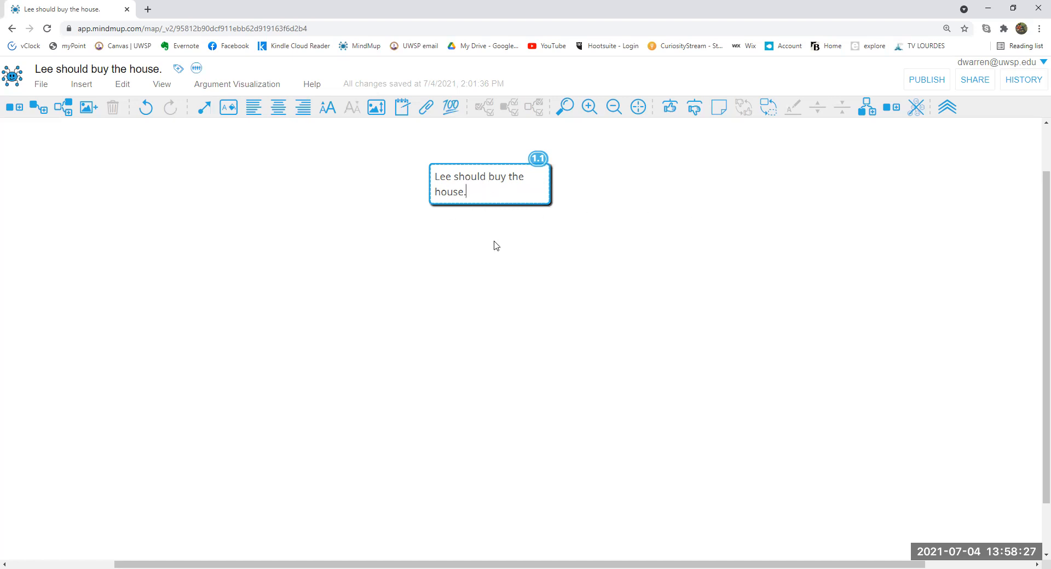
{"action": "left_click", "coordinate": [39, 111]}
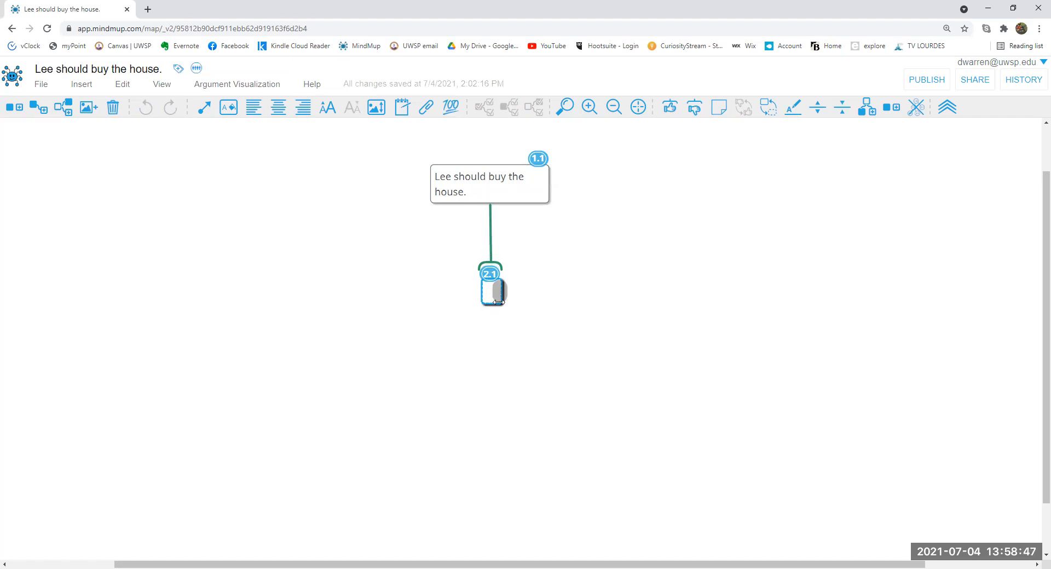
{"action": "key", "text": "Escape"}
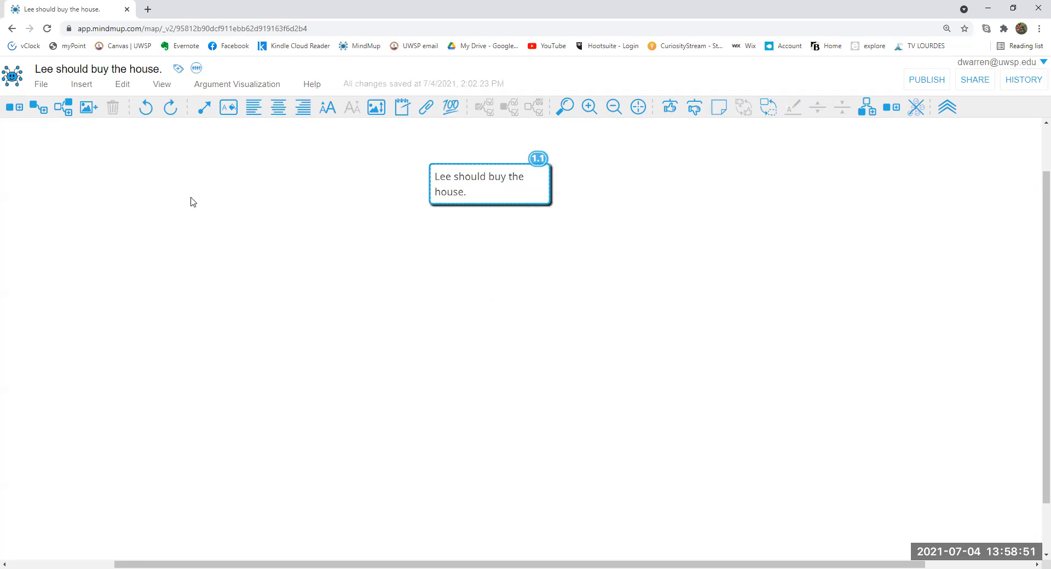
{"action": "left_click", "coordinate": [34, 108]}
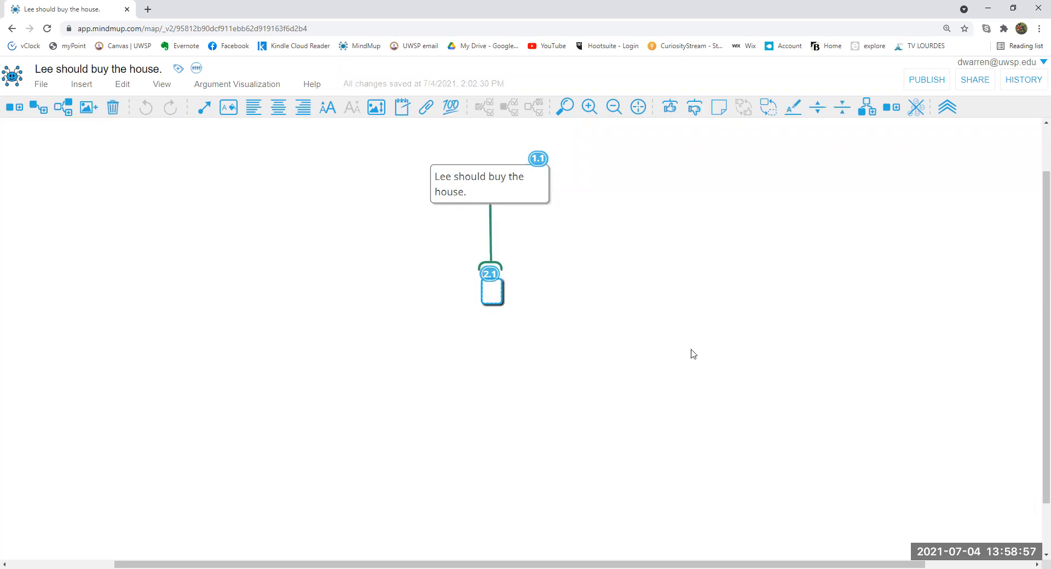
{"action": "left_click", "coordinate": [613, 337]}
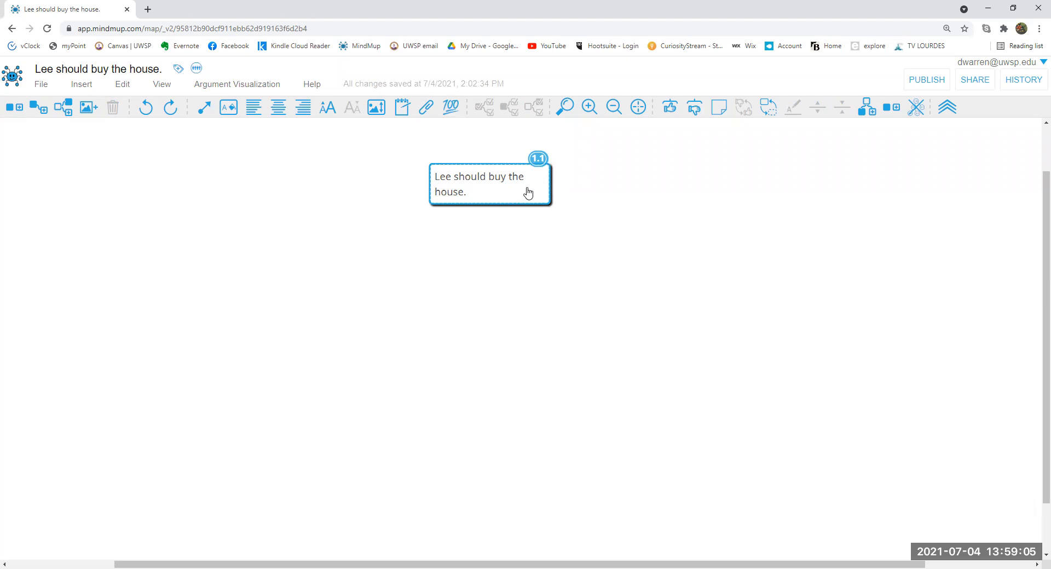
{"action": "key", "text": "Tab"}
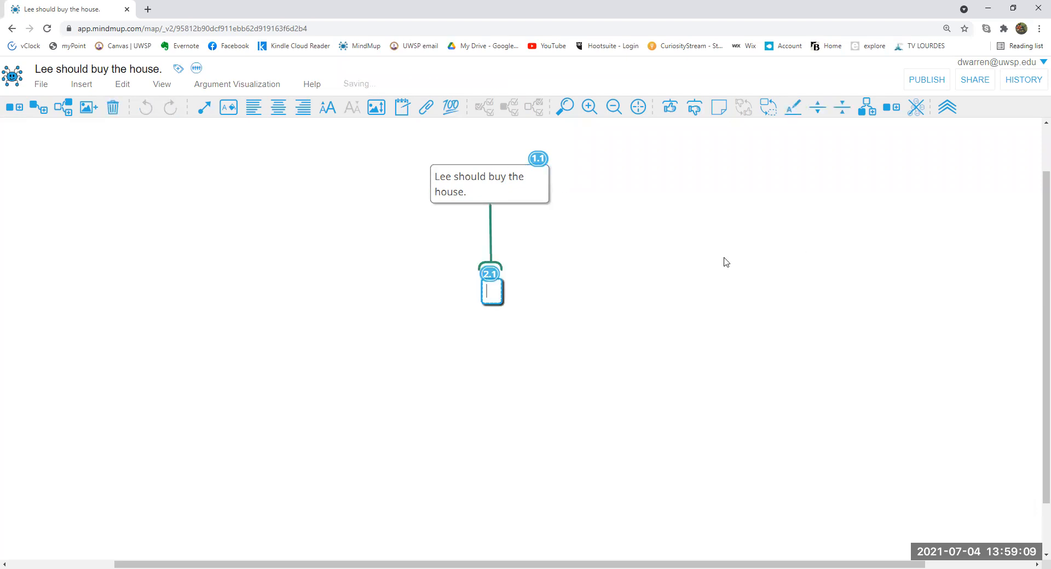
{"action": "key", "text": "Escape"}
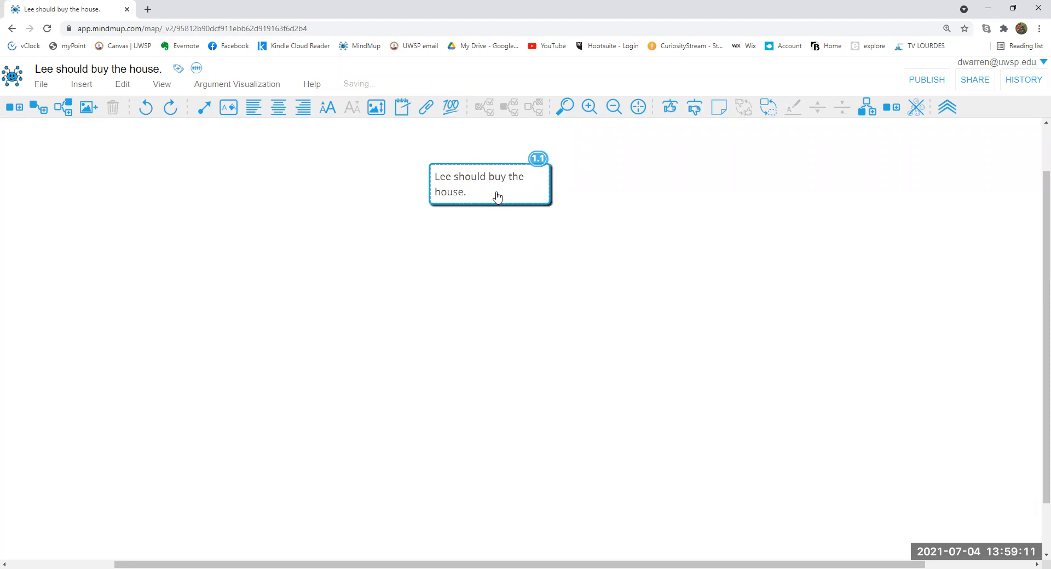
Add a child node under the main claim with the text "The house is within Lee's budget."
{"action": "key", "text": "Tab"}
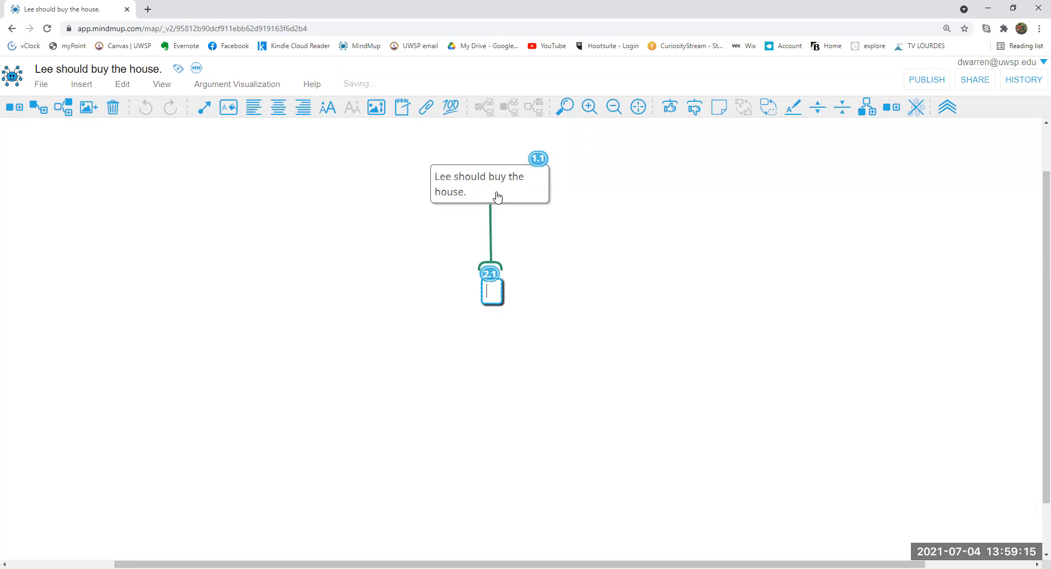
{"action": "type", "text": "The house is within Lee's budget."}
{"action": "key", "text": "Return"}
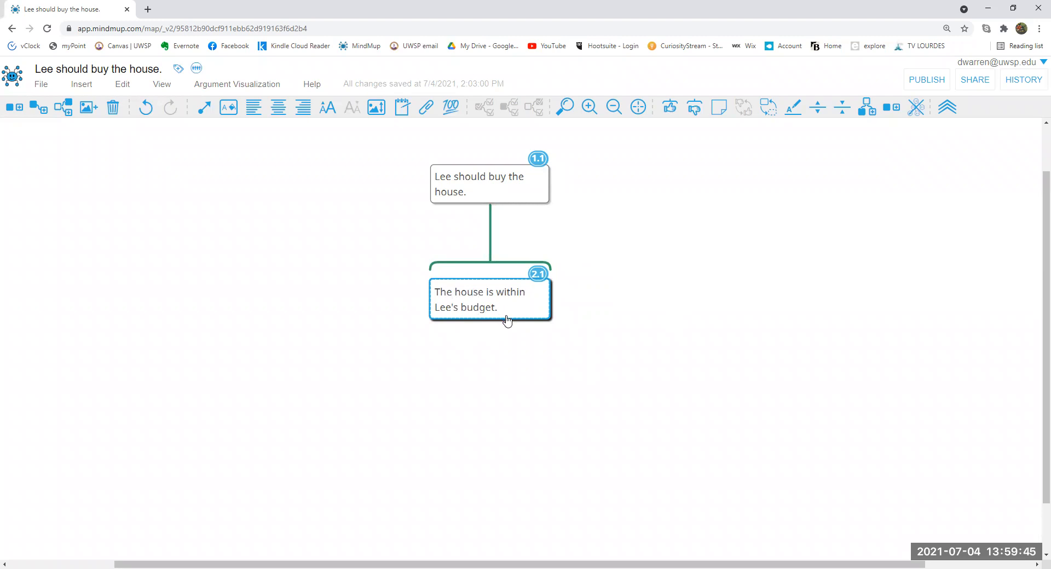
Add a supporting child node under the budget claim with the text "Lee's budget is $150,000."
{"action": "key", "text": "Tab"}
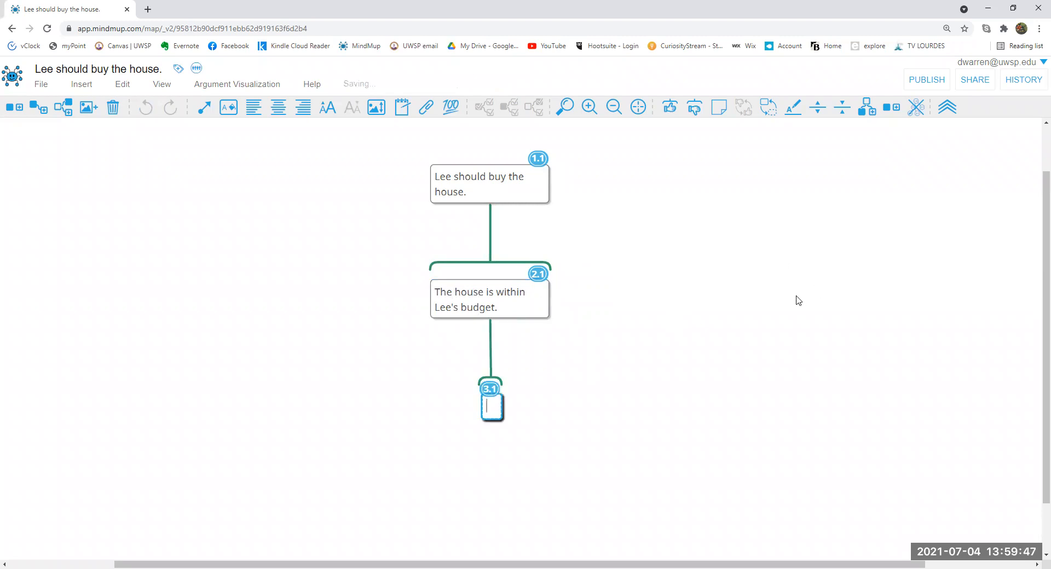
{"action": "left_click", "coordinate": [469, 284]}
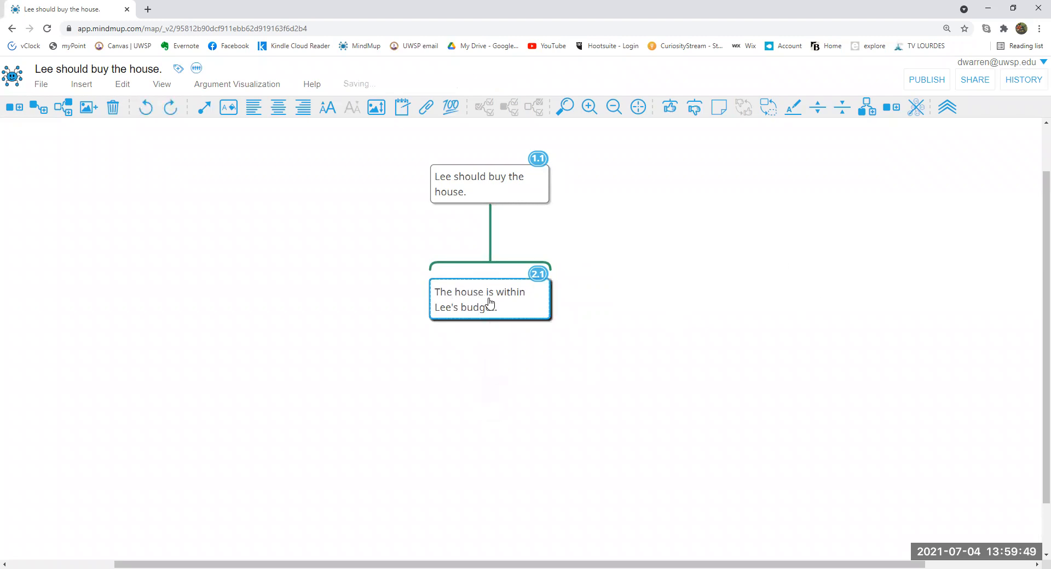
{"action": "key", "text": "Tab"}
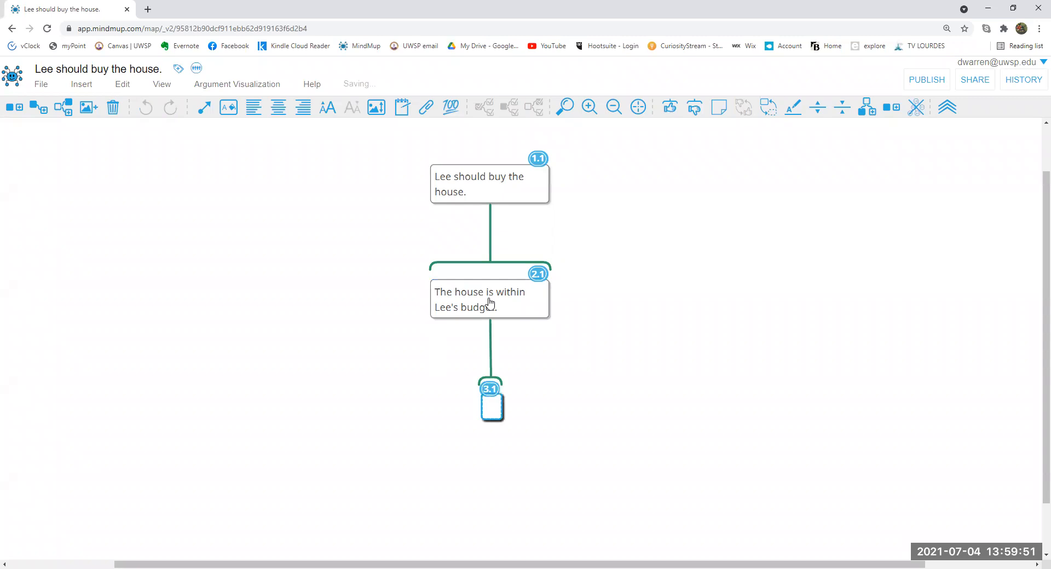
{"action": "type", "text": "Lee's budg"}
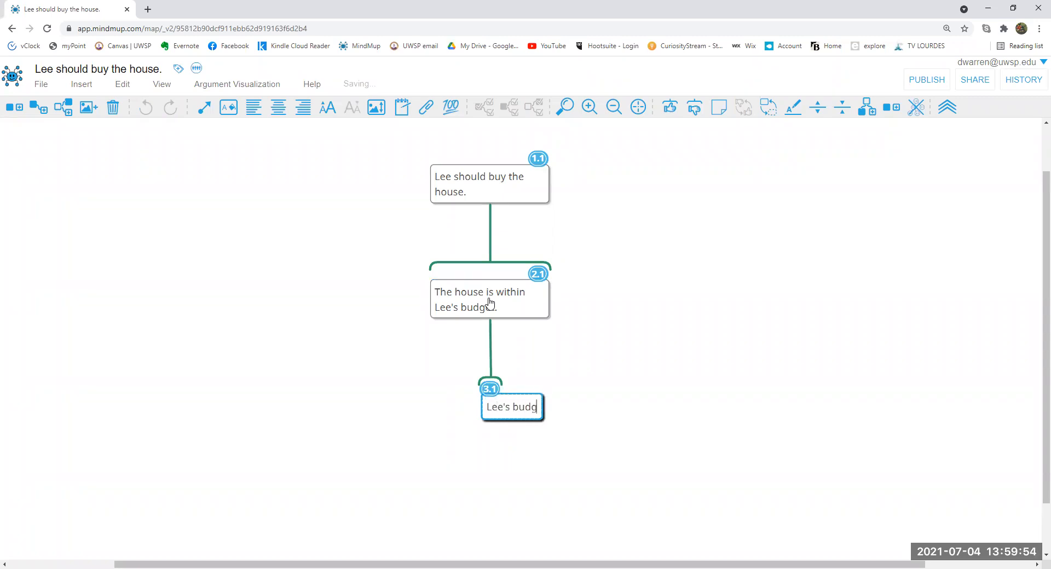
{"action": "key", "text": "BackSpace"}
{"action": "type", "text": "get is"}
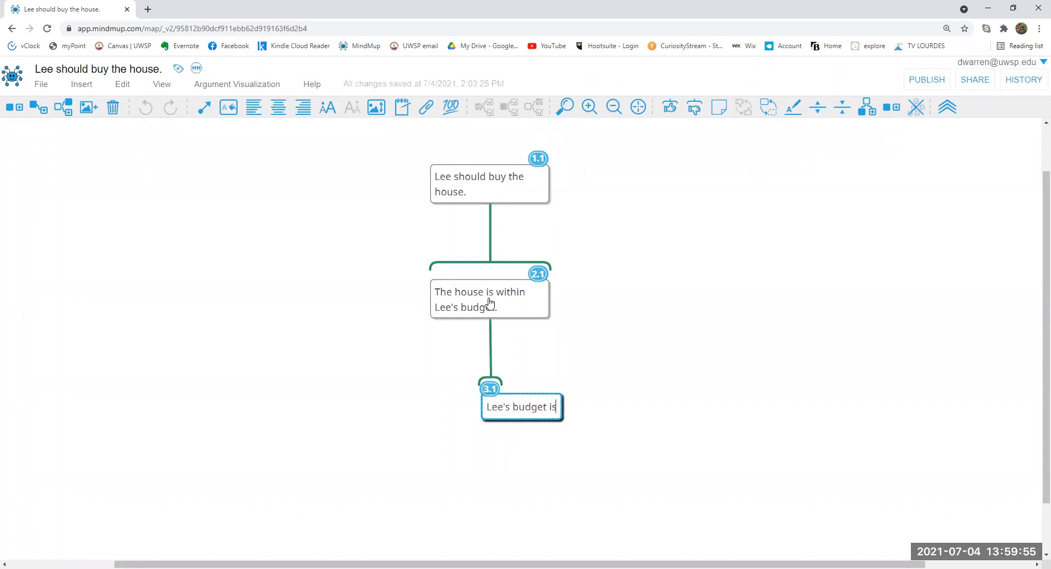
{"action": "type", "text": " $150,000"}
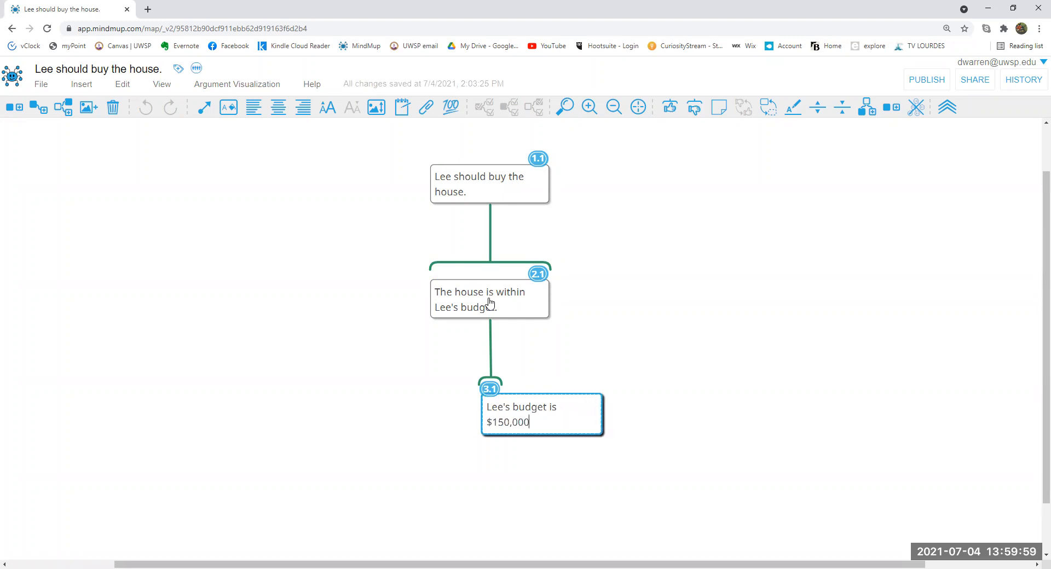
{"action": "type", "text": "."}
{"action": "key", "text": "Return"}
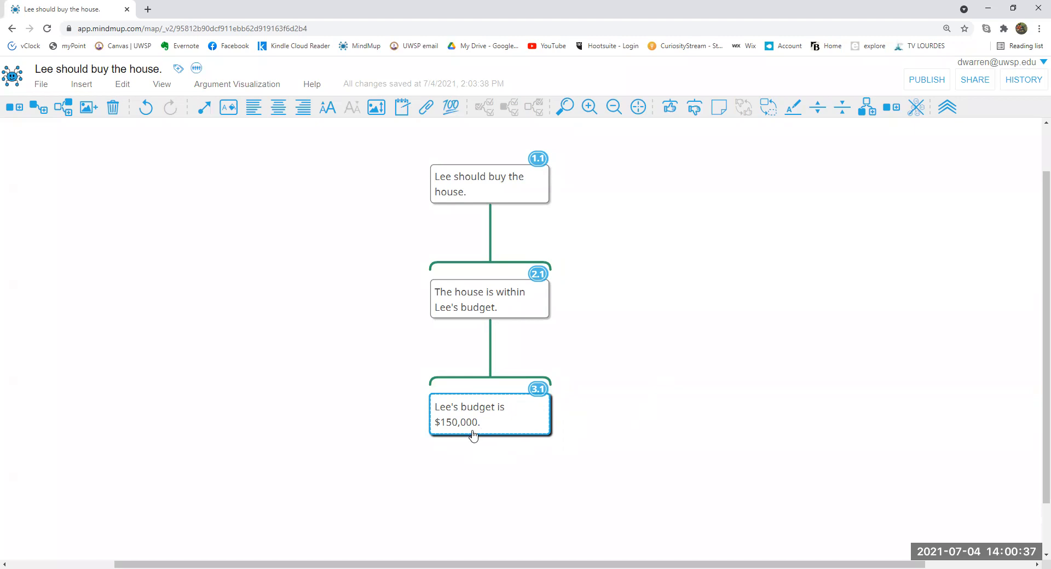
{"action": "left_click", "coordinate": [511, 314]}
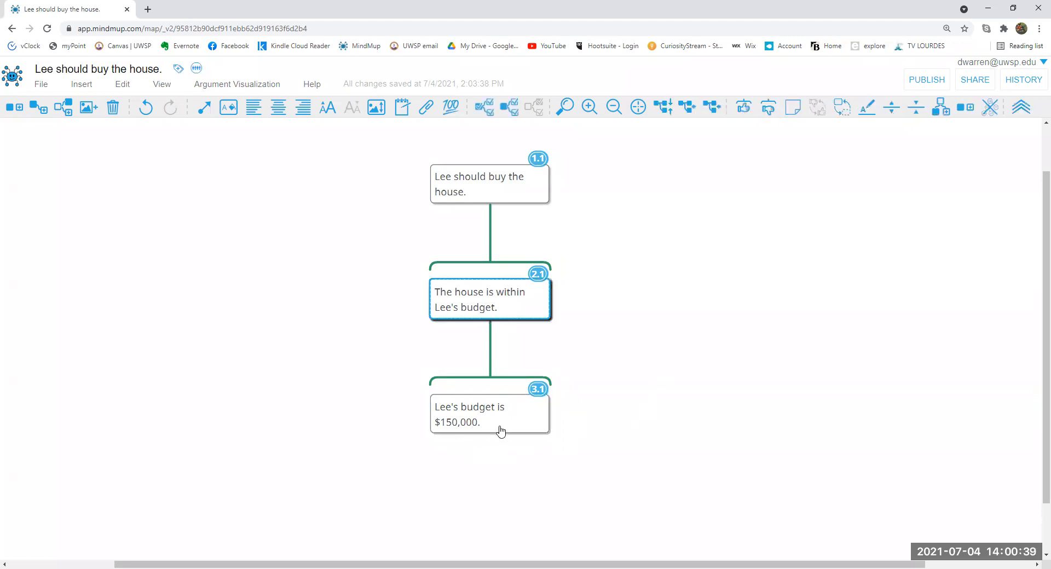
{"action": "left_click", "coordinate": [499, 432]}
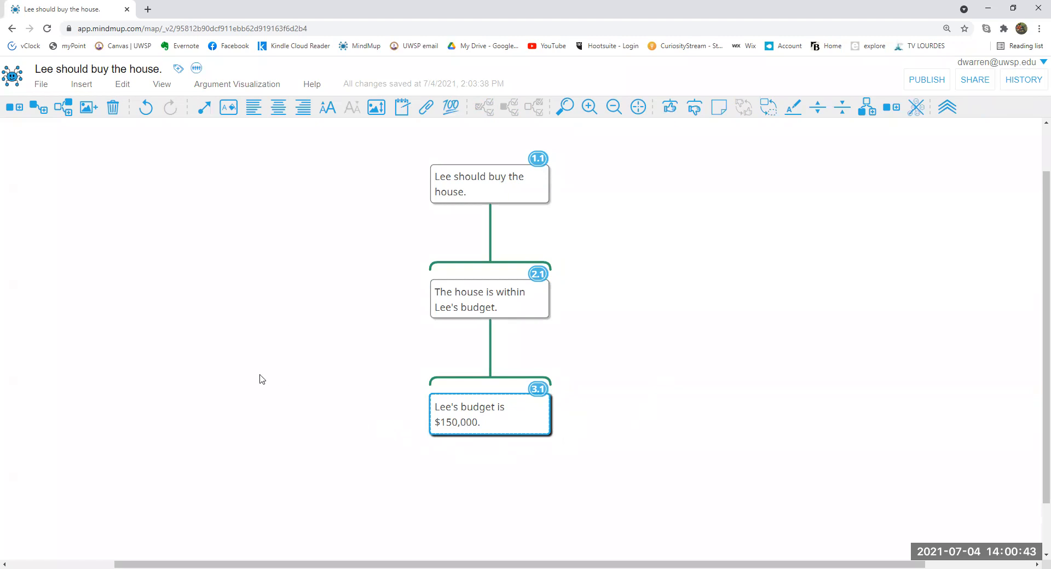
{"action": "left_click", "coordinate": [66, 112]}
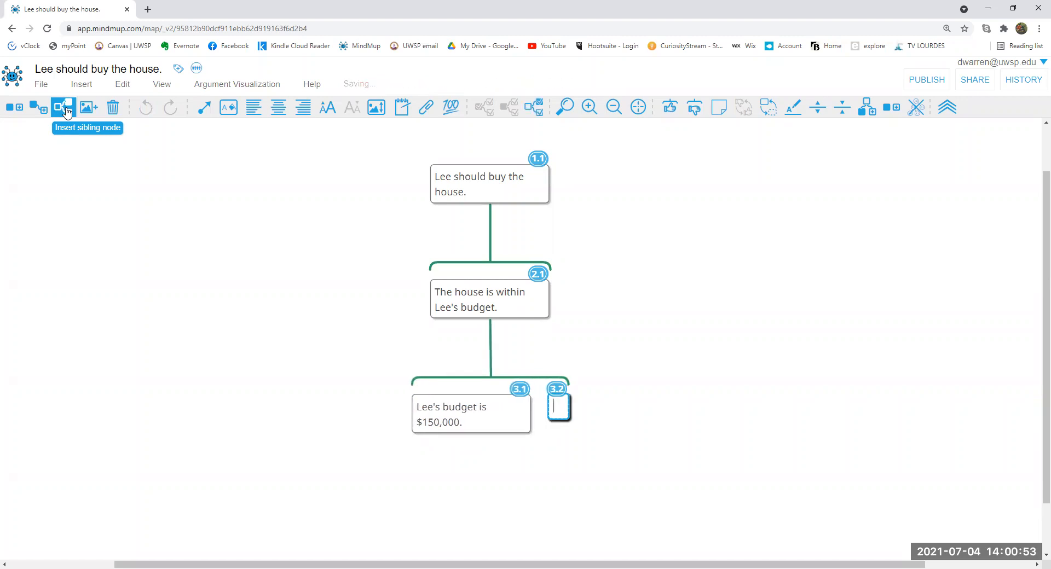
{"action": "key", "text": "Escape"}
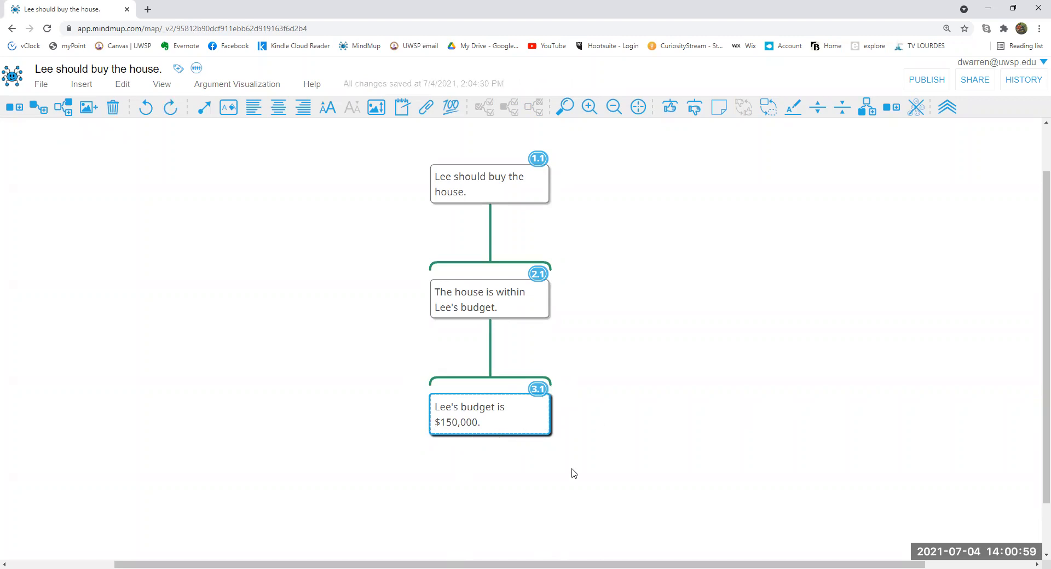
{"action": "left_click", "coordinate": [64, 110]}
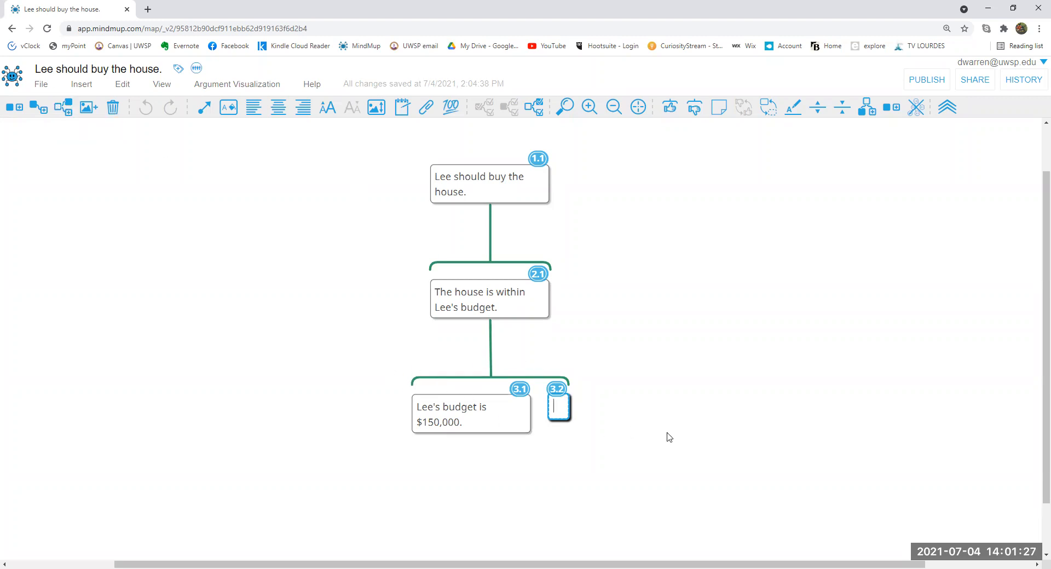
{"action": "left_click", "coordinate": [689, 379]}
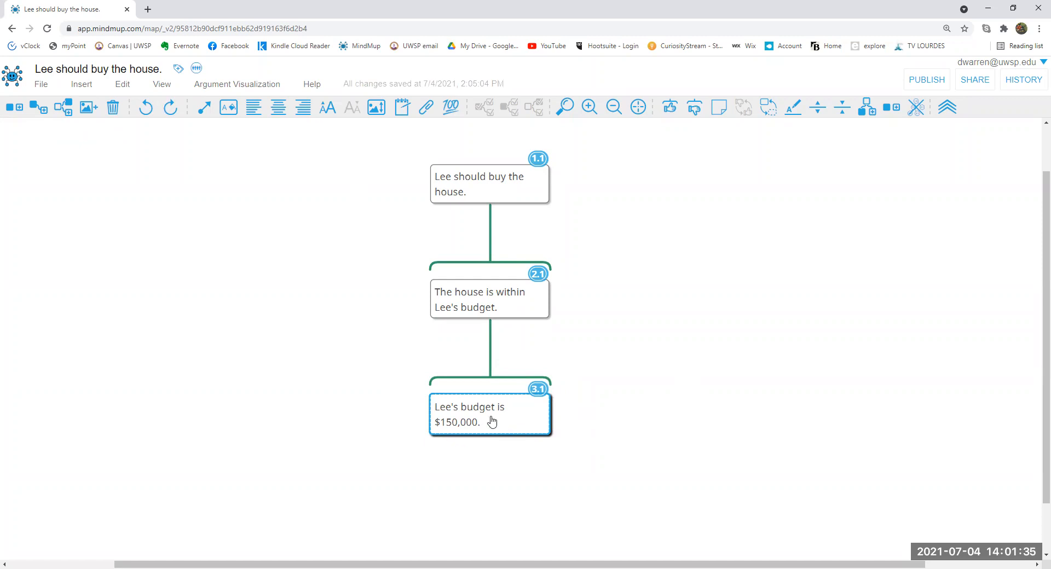
{"action": "key", "text": "Return"}
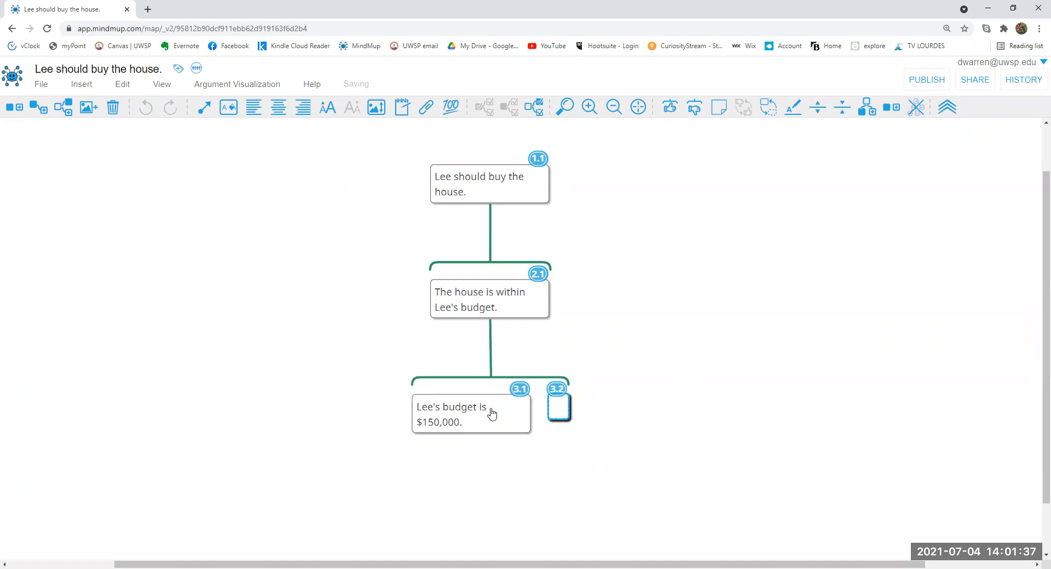
{"action": "key", "text": "Escape"}
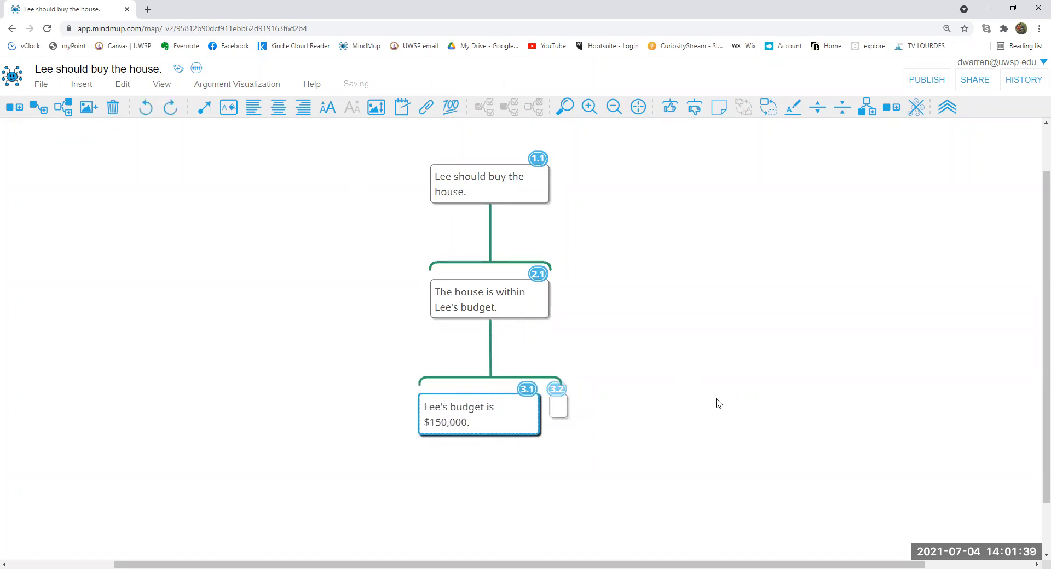
{"action": "left_click_drag", "start_coordinate": [498, 420], "coordinate": [500, 431]}
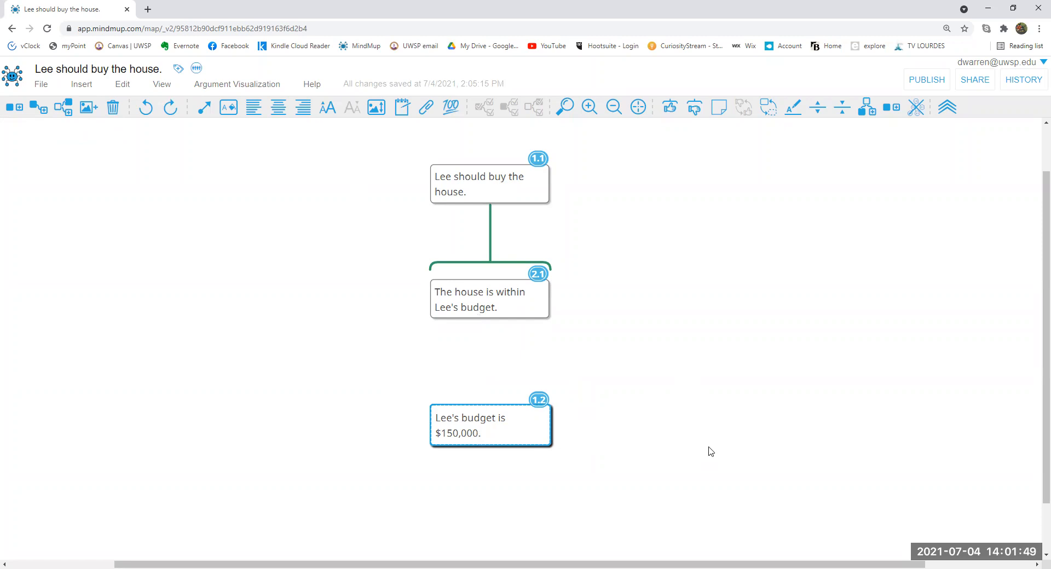
{"action": "key", "text": "ctrl+y"}
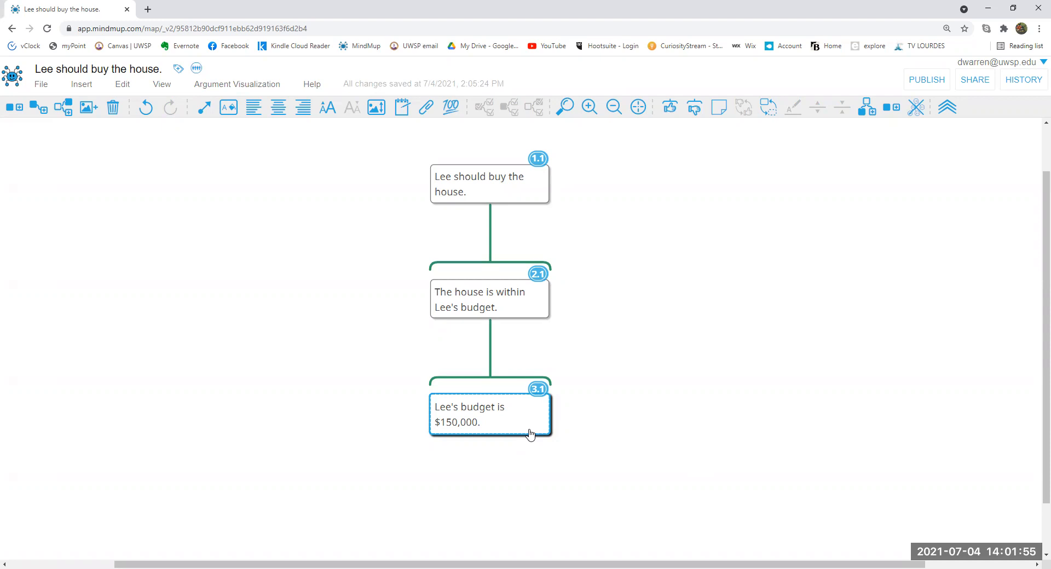
Add a co-premise beside "Lee's budget is $150,000." with the text "The house is $120,000."
{"action": "key", "text": "Return"}
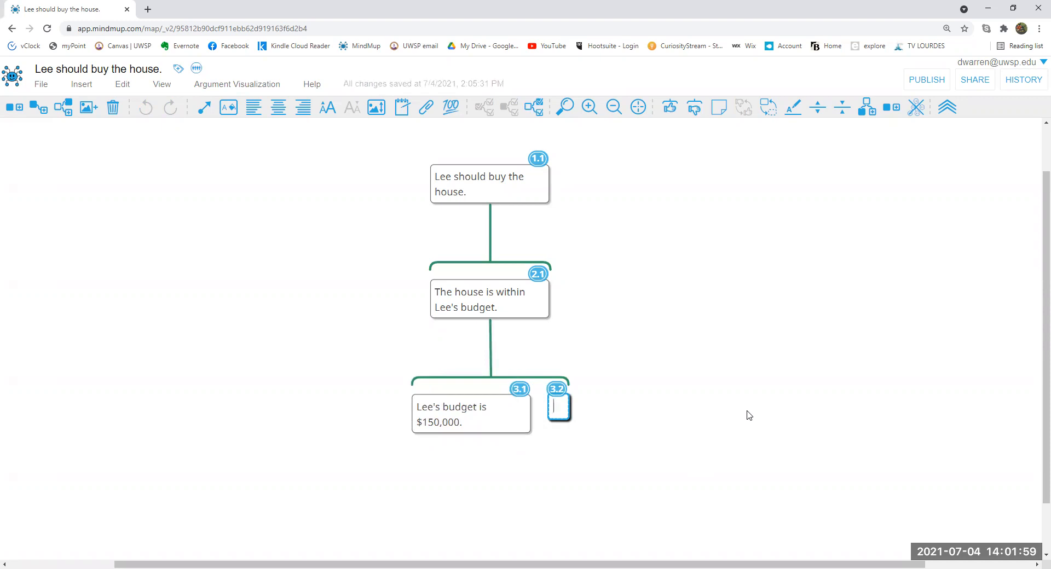
{"action": "type", "text": "Hou"}
{"action": "key", "text": "BackSpace"}
{"action": "key", "text": "BackSpace"}
{"action": "key", "text": "BackSpace"}
{"action": "type", "text": "The house is"}
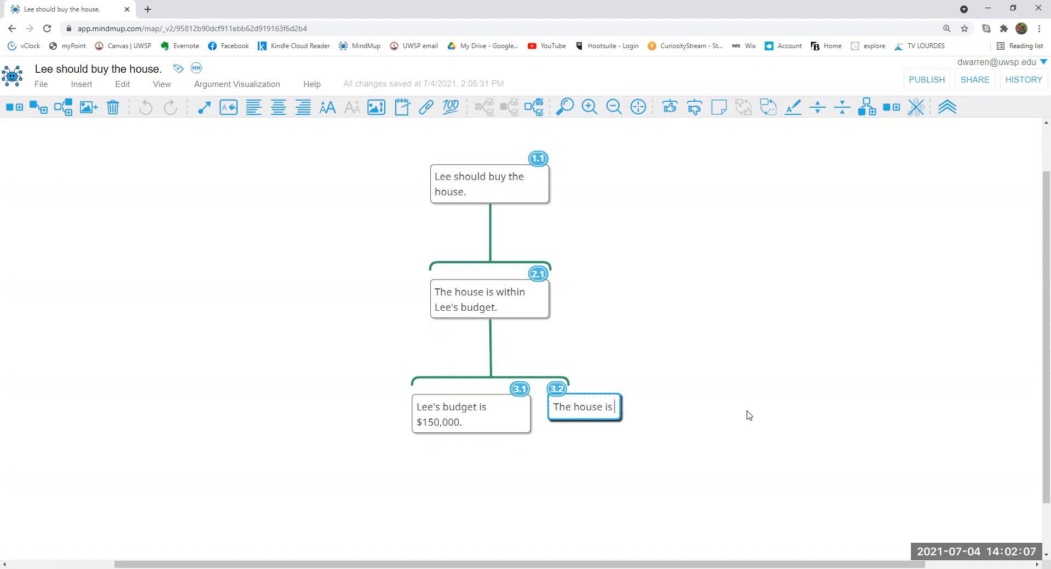
{"action": "type", "text": " $12"}
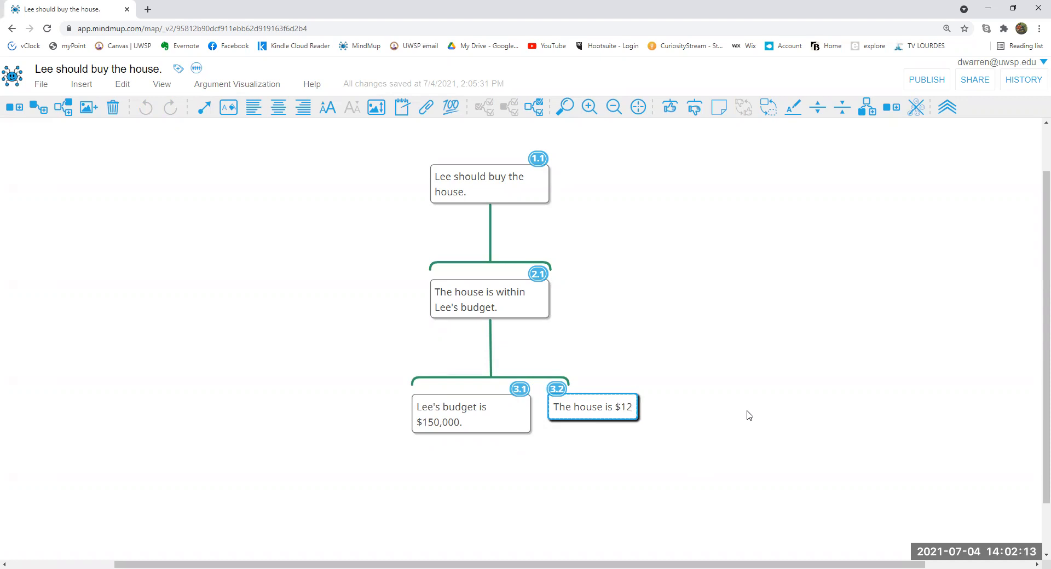
{"action": "type", "text": "0,000"}
{"action": "key", "text": "Return"}
{"action": "type", "text": "."}
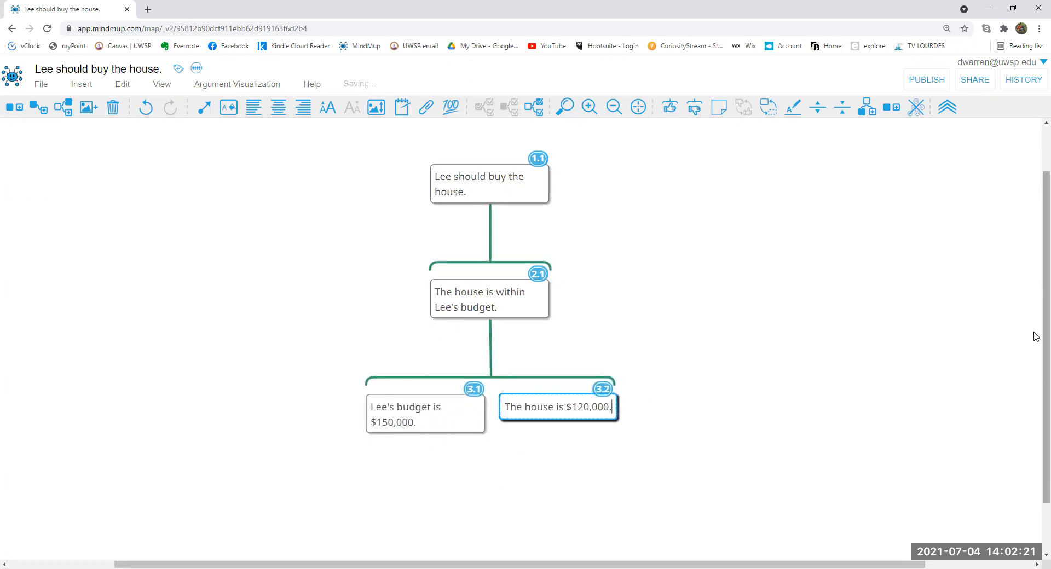
{"action": "key", "text": "Return"}
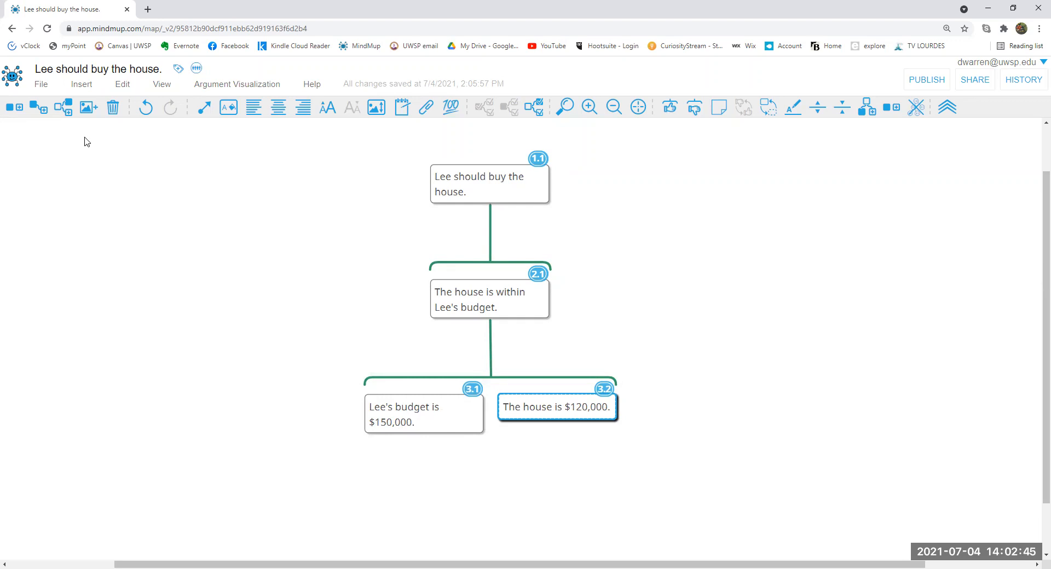
Add an opposing reason under "Lee's budget is $150,000." with the text "Lee's budget is $115,000."
{"action": "left_click", "coordinate": [431, 432]}
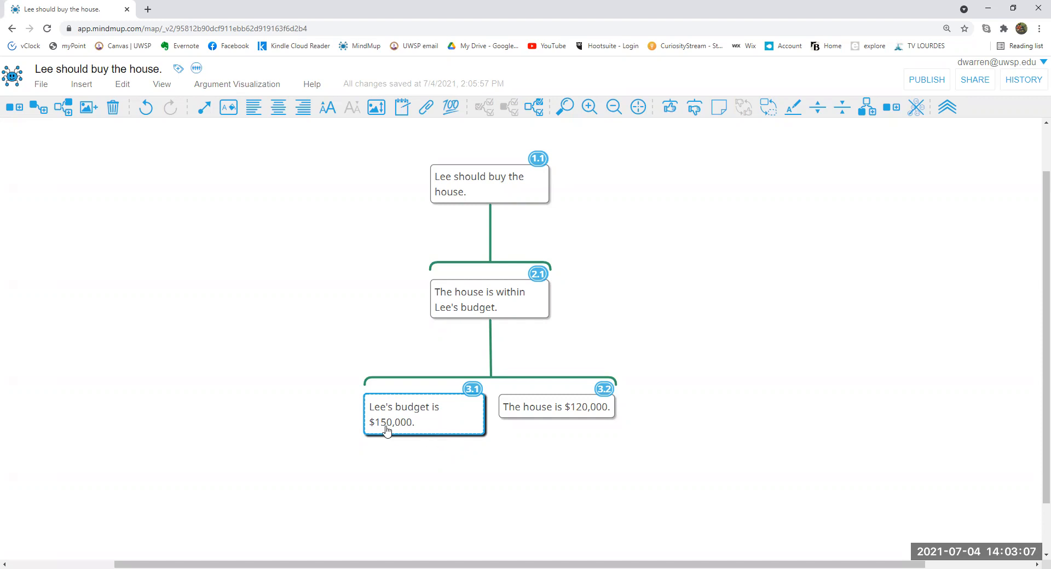
{"action": "left_click", "coordinate": [693, 110]}
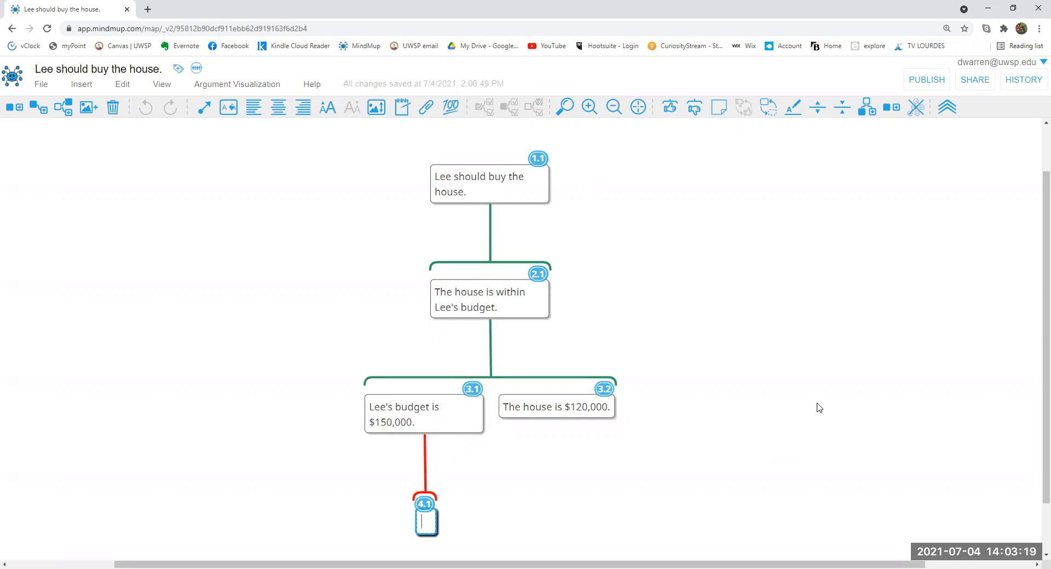
{"action": "type", "text": "ee's budget is $1"}
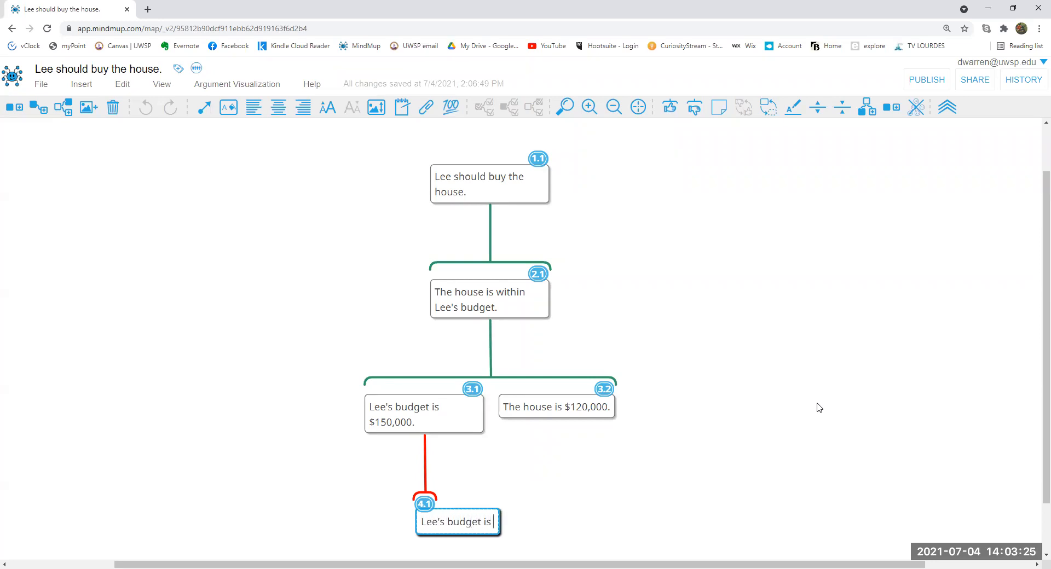
{"action": "type", "text": "15,00"}
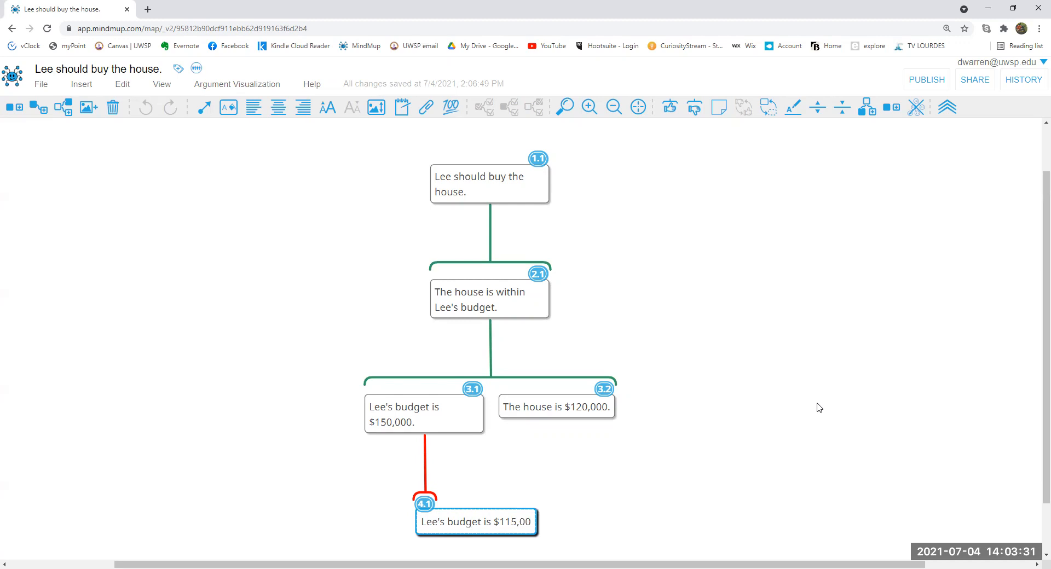
{"action": "type", "text": "0."}
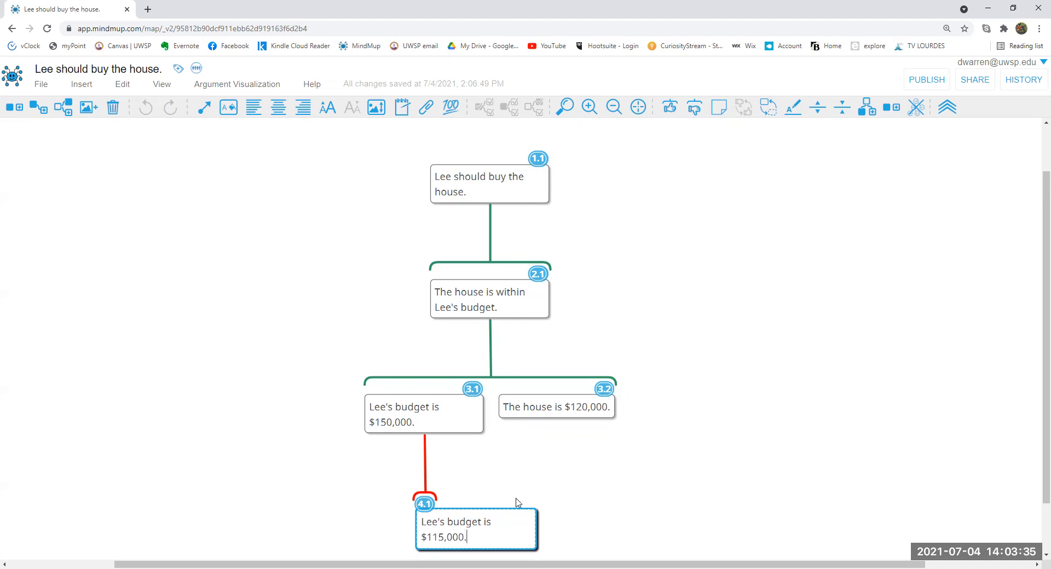
{"action": "key", "text": "Return"}
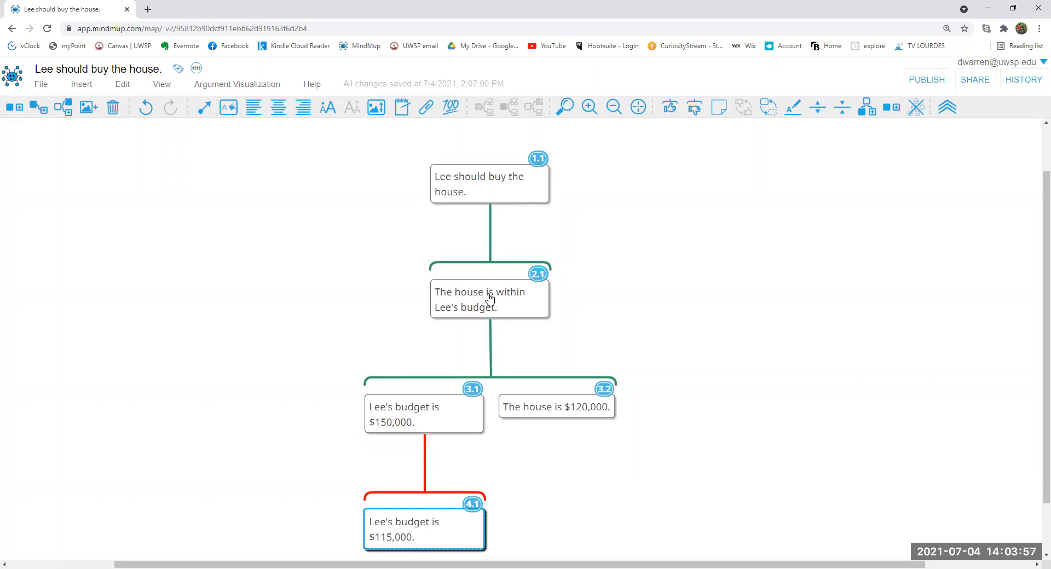
Label the line between the main claim and "The house is within Lee's budget." as "Inference A"
{"action": "left_click", "coordinate": [487, 269]}
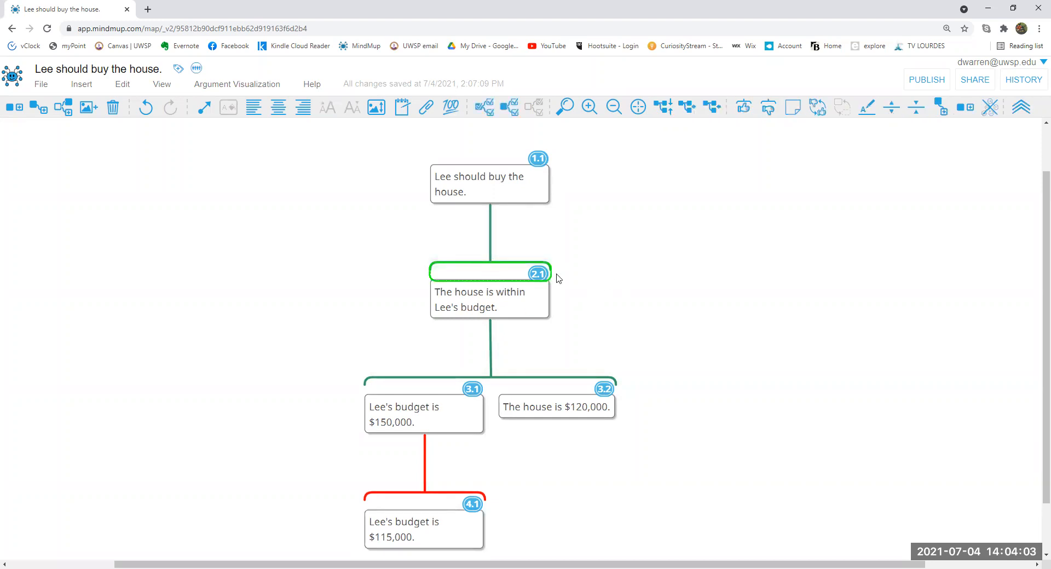
{"action": "left_click", "coordinate": [491, 247]}
{"action": "left_click", "coordinate": [496, 293]}
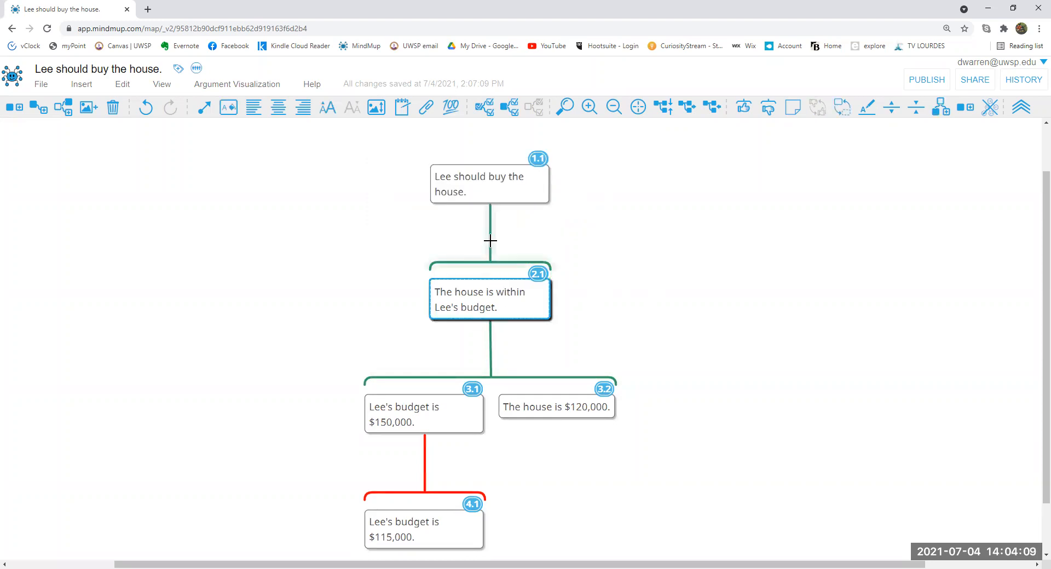
{"action": "mouse_move", "coordinate": [491, 240]}
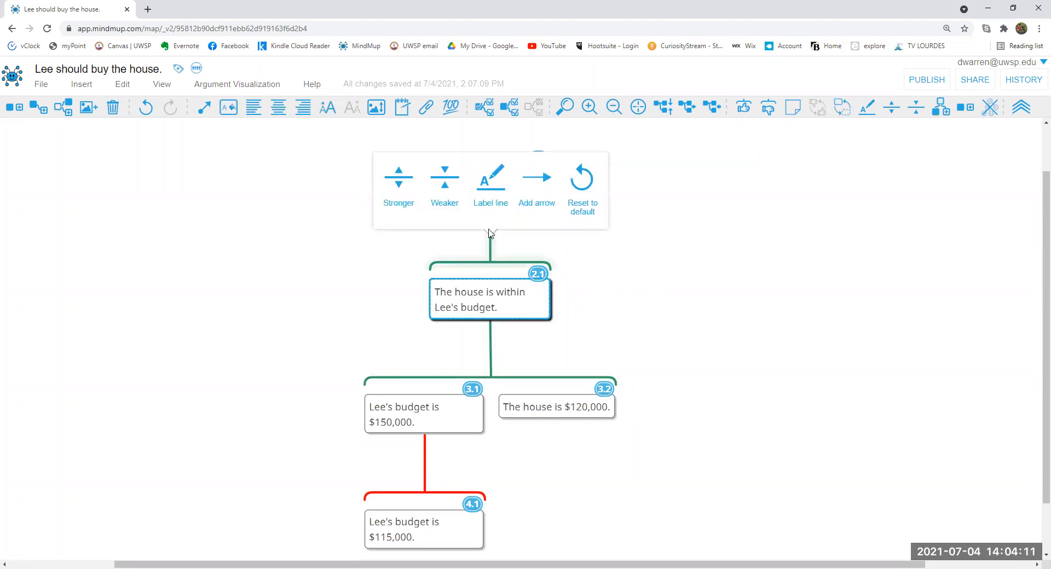
{"action": "left_click", "coordinate": [491, 180]}
{"action": "type", "text": "Inferen"}
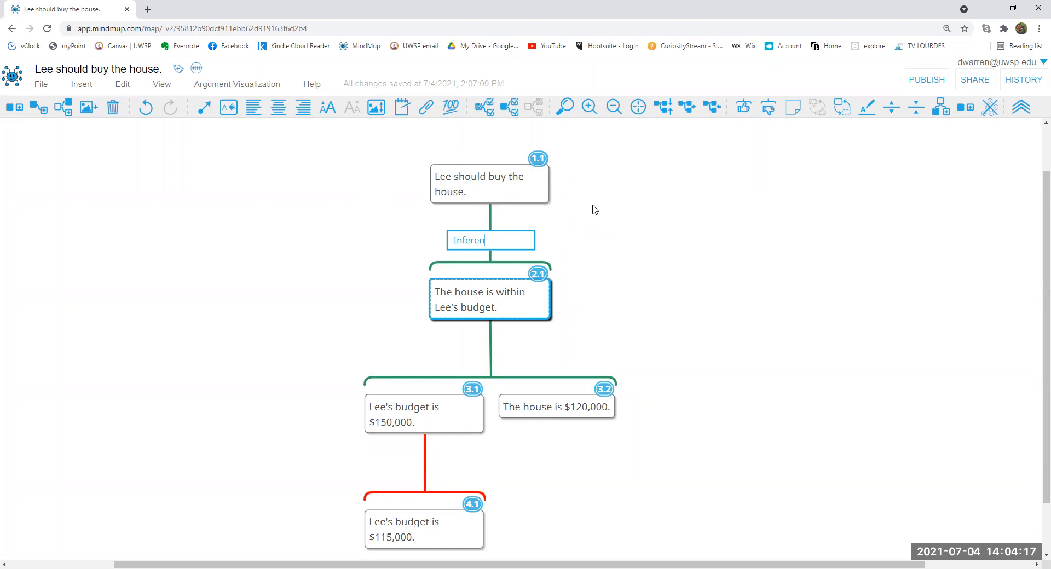
{"action": "type", "text": "ce A"}
{"action": "key", "text": "Return"}
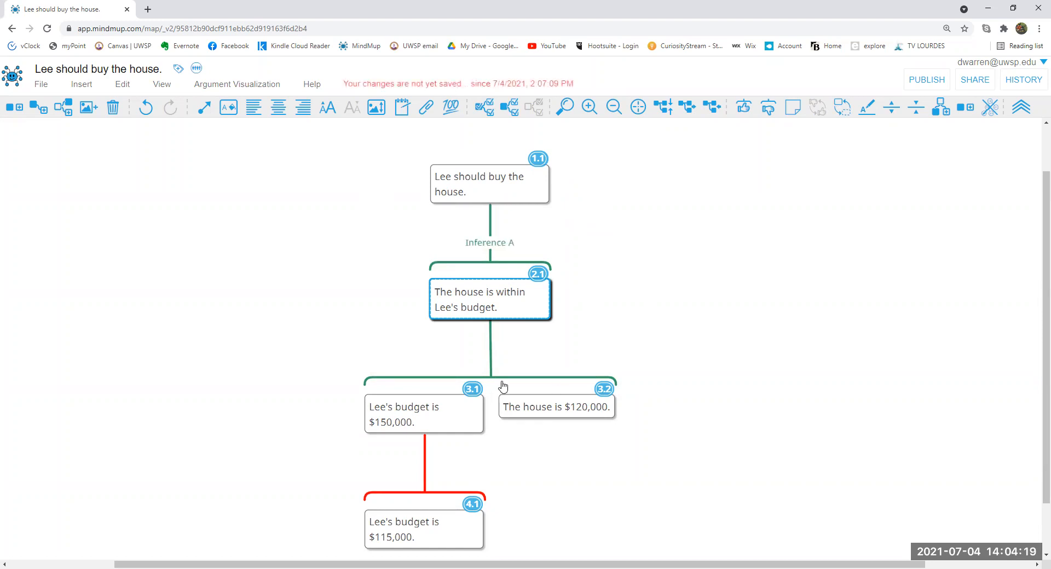
Label the line from the two co-premises up to "The house is within Lee's budget." as "Inference B"
{"action": "left_click", "coordinate": [491, 353]}
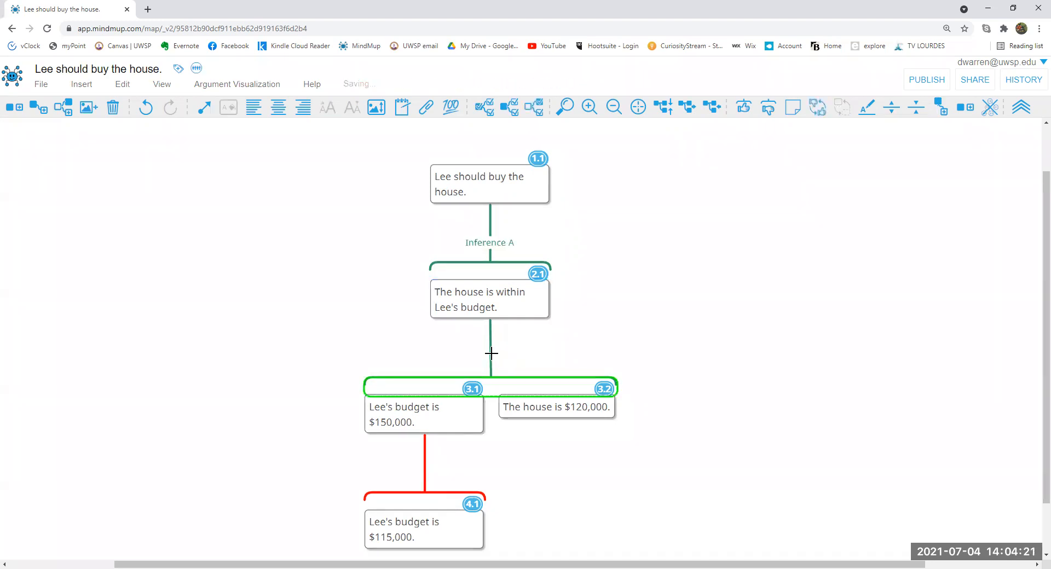
{"action": "left_click", "coordinate": [522, 320]}
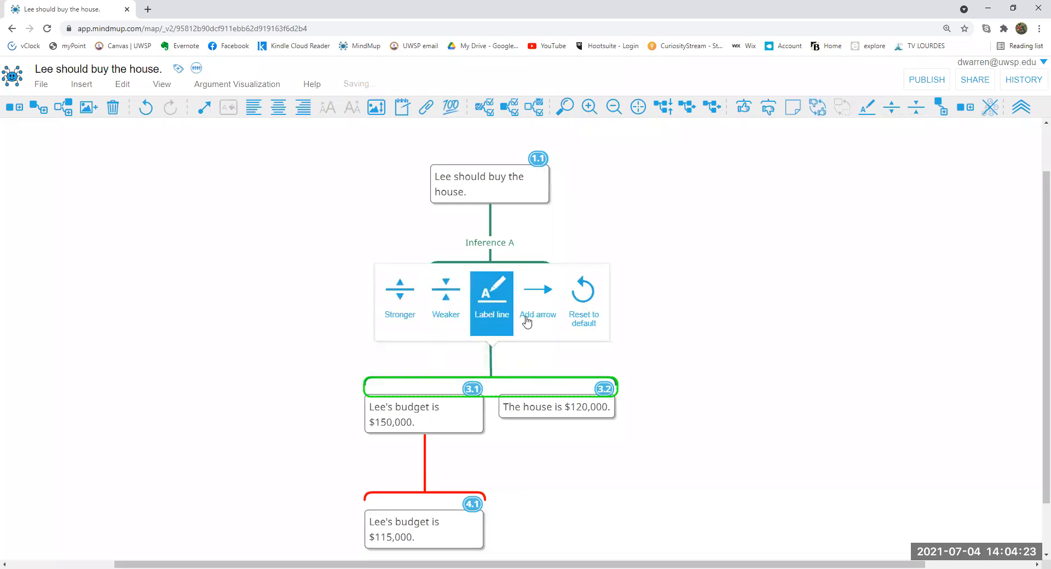
{"action": "type", "text": "Inference B"}
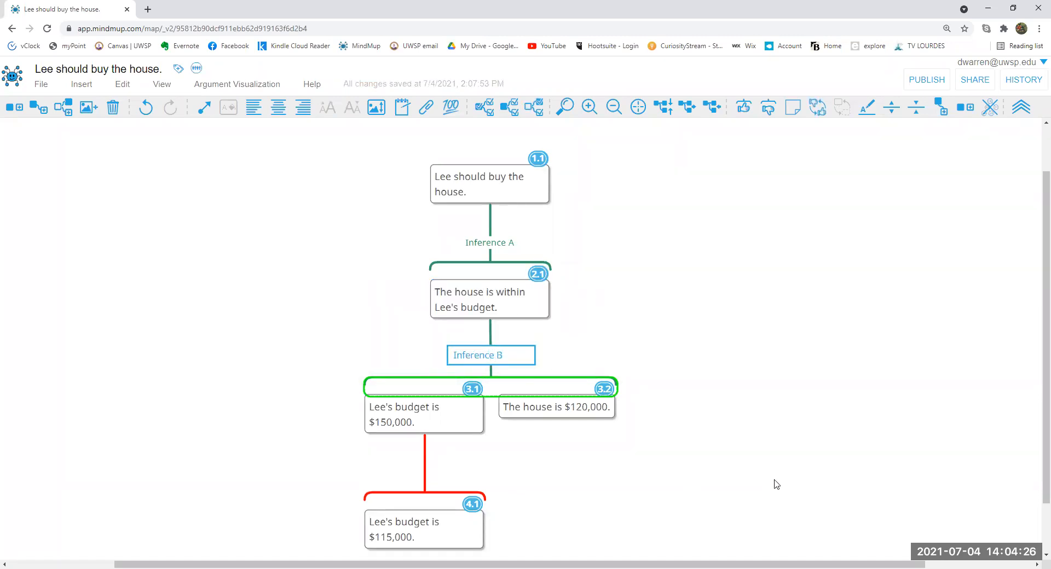
{"action": "key", "text": "Return"}
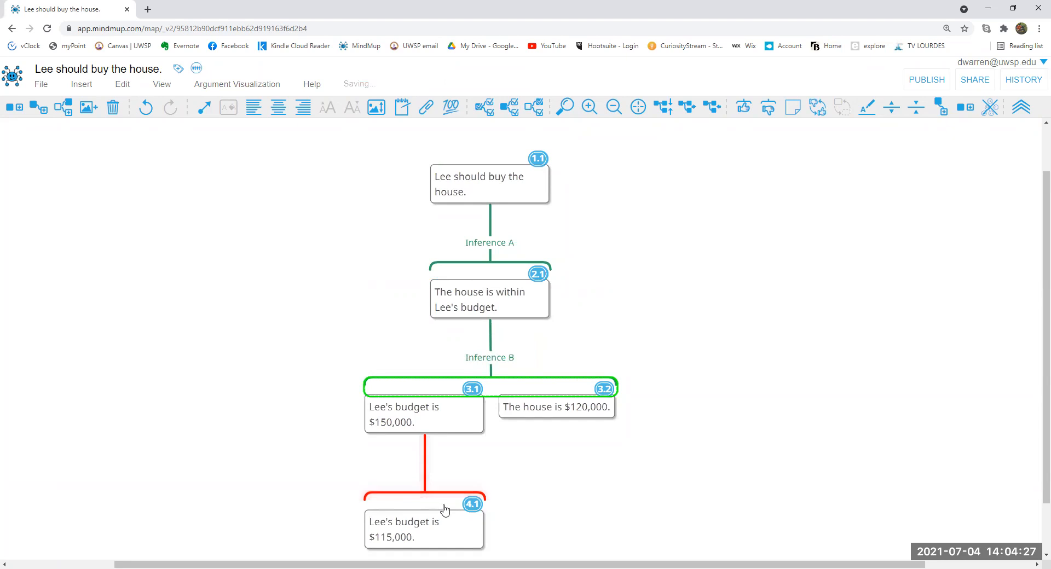
Label the red opposing line above "Lee's budget is $115,000." with the text "Outference" A, keeping the quotation marks around Outference
{"action": "left_click", "coordinate": [426, 490]}
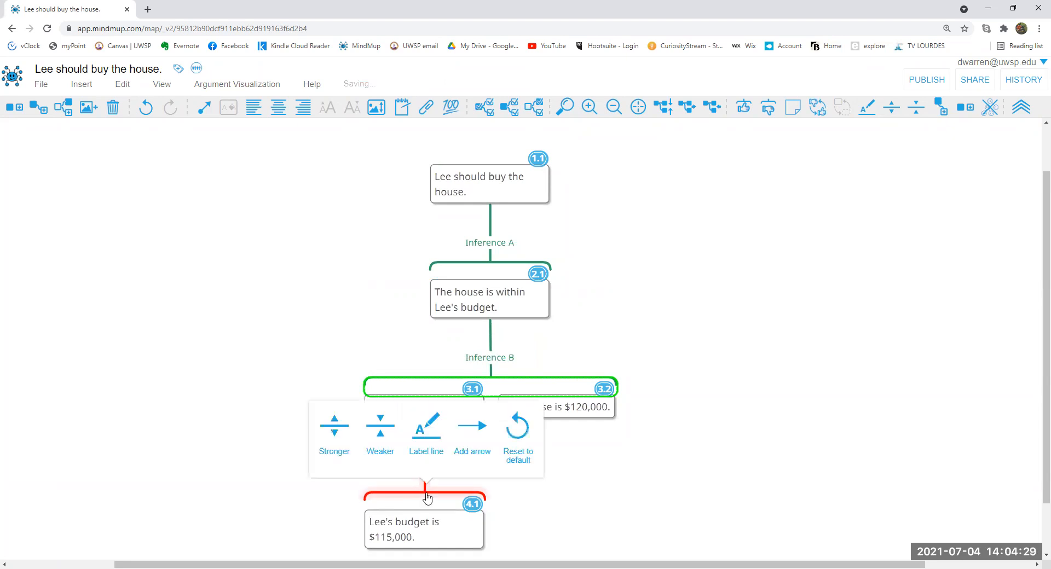
{"action": "left_click", "coordinate": [424, 426]}
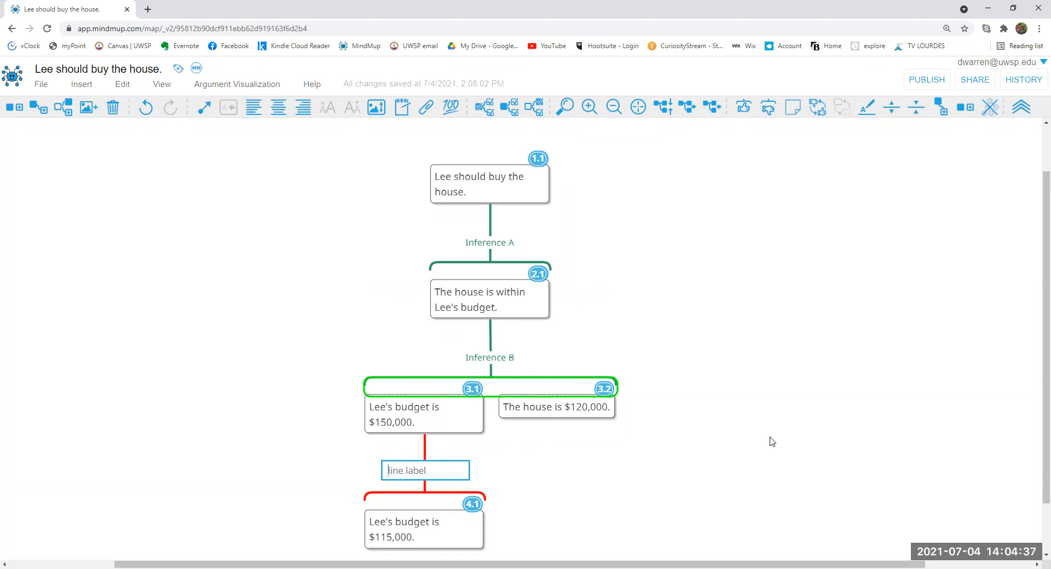
{"action": "type", "text": "\"Outference\" A"}
{"action": "left_click", "coordinate": [765, 479]}
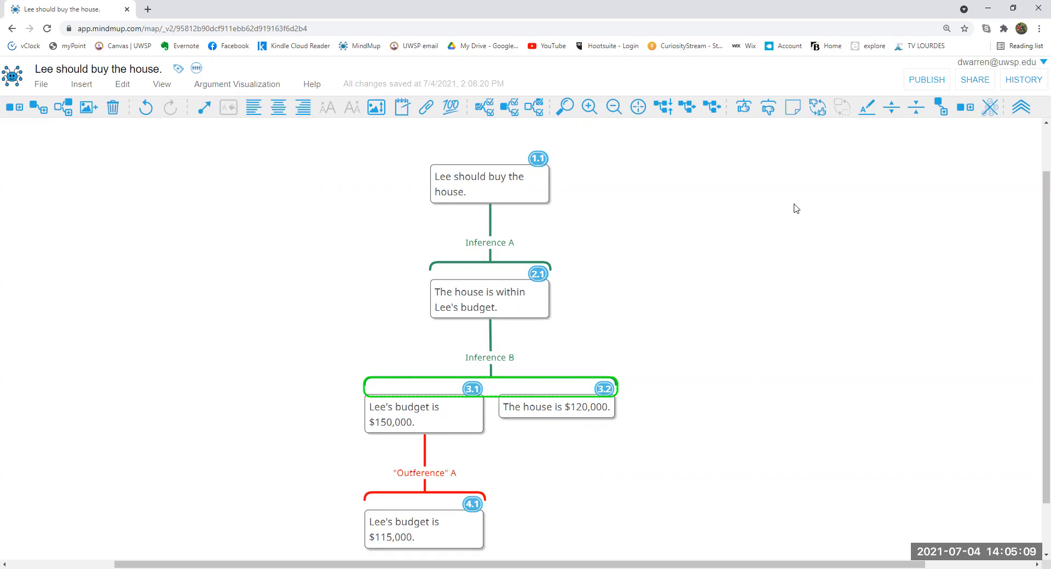
Hide the node numbers across the argument map and show them again
{"action": "left_click", "coordinate": [989, 109]}
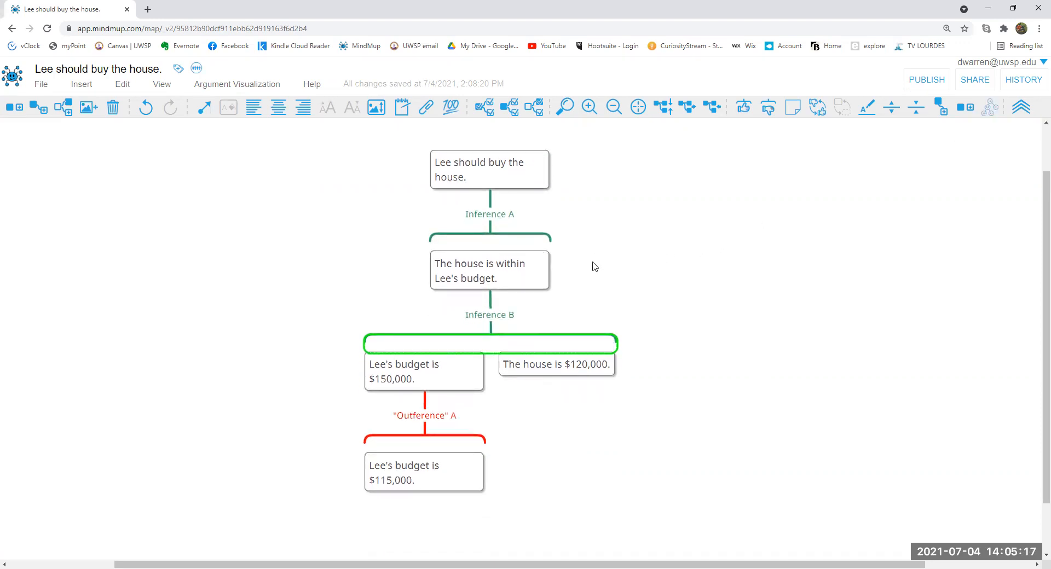
{"action": "left_click", "coordinate": [989, 109]}
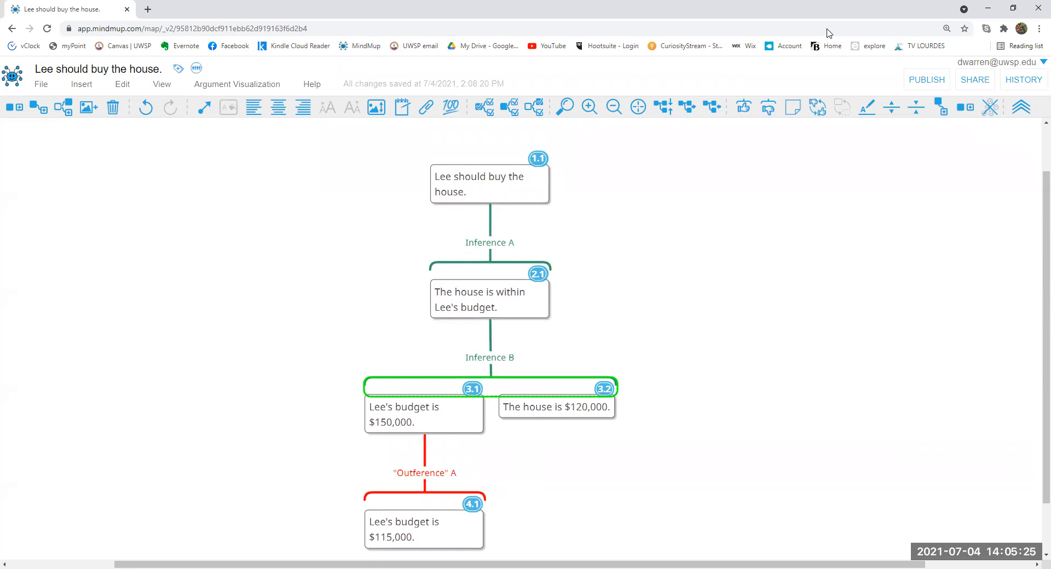
{"action": "left_click", "coordinate": [510, 193]}
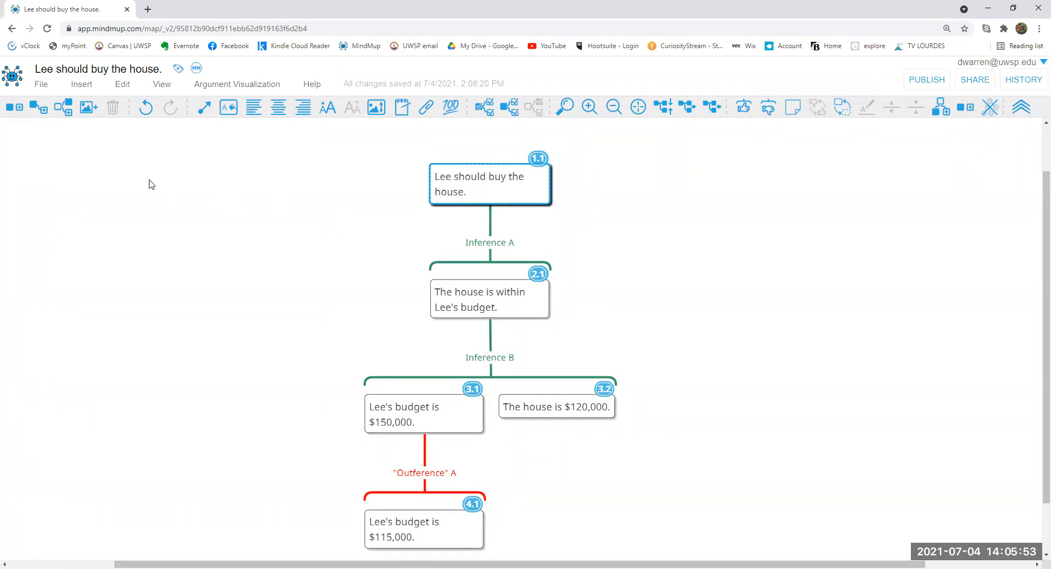
{"action": "left_click", "coordinate": [39, 109]}
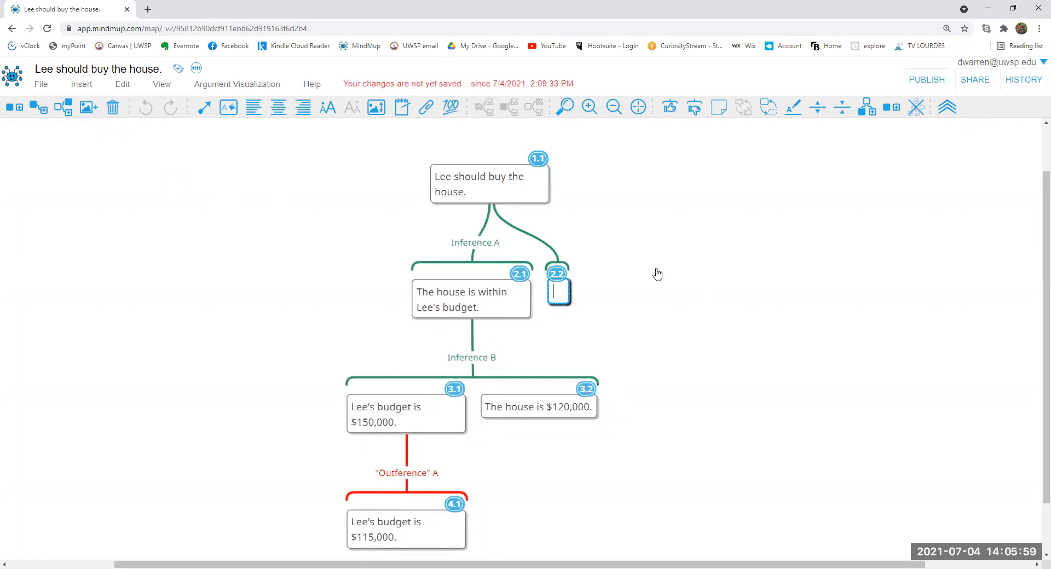
{"action": "left_click", "coordinate": [514, 201]}
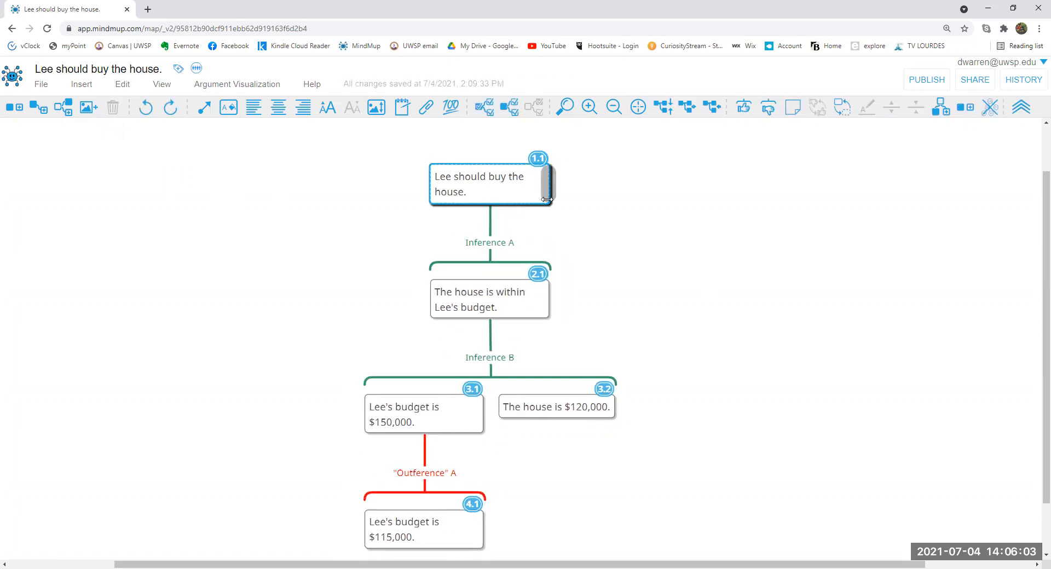
{"action": "key", "text": "Tab"}
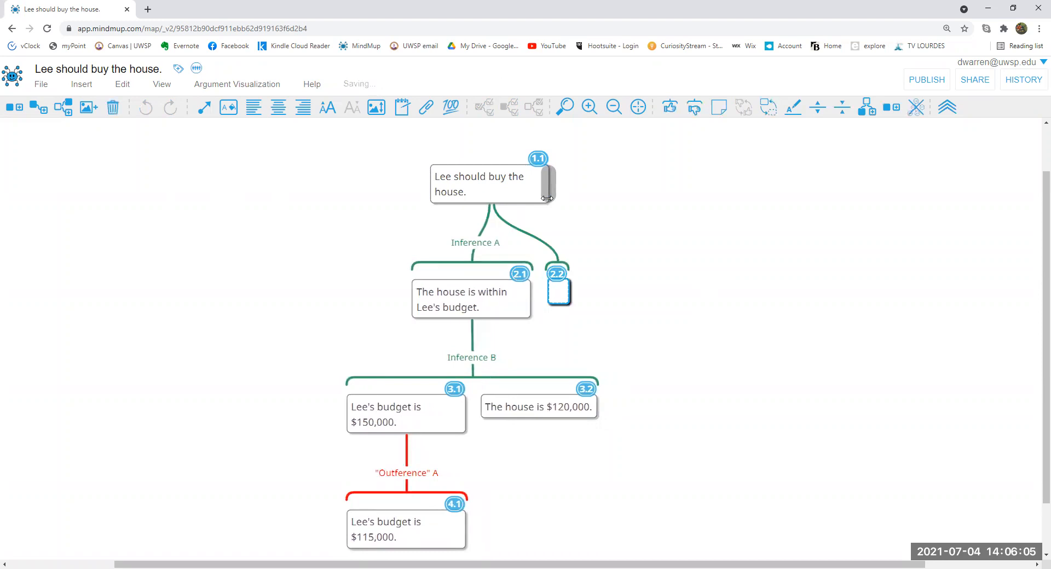
{"action": "left_click", "coordinate": [547, 201]}
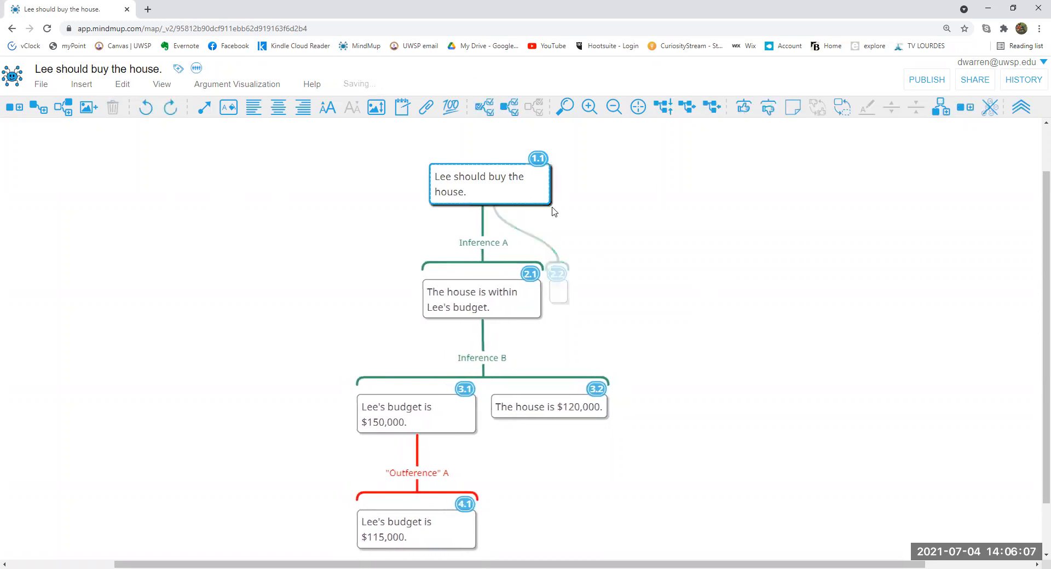
Add a second, separate reason reading "The house is near Lee's company." under the main claim "Lee should buy the house."
{"action": "left_click", "coordinate": [742, 109]}
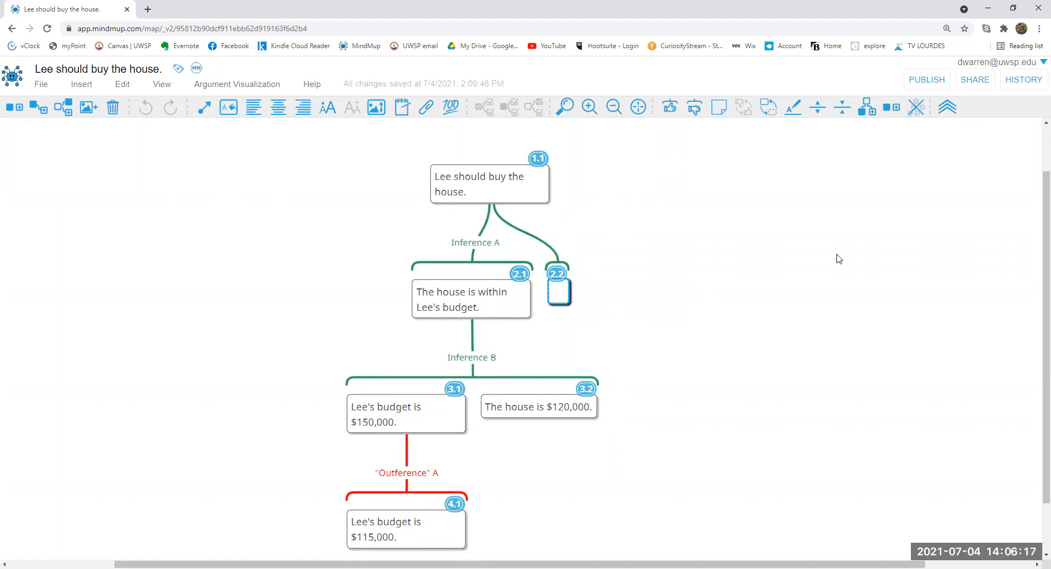
{"action": "type", "text": "The house is near"}
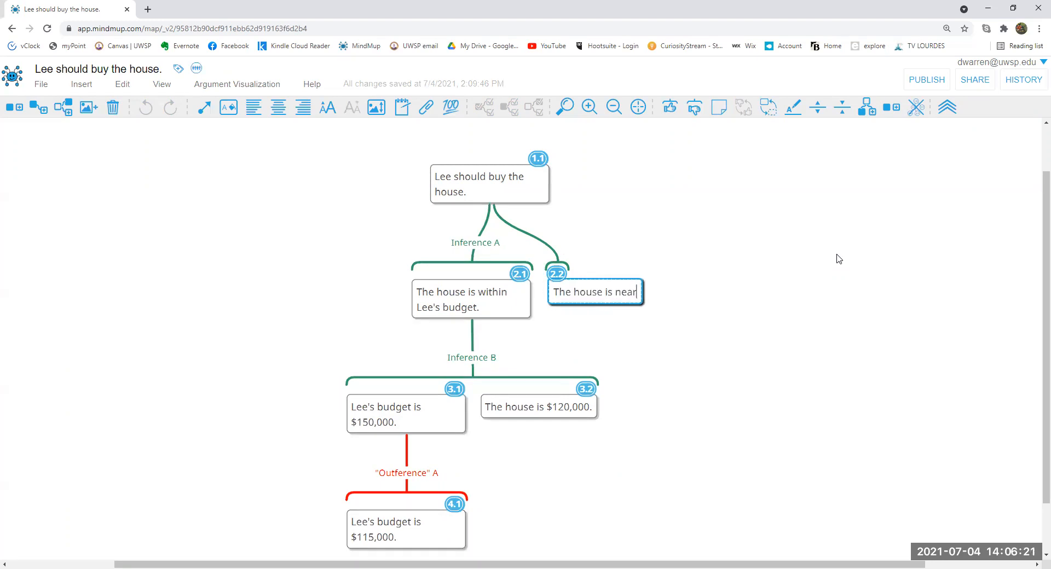
{"action": "type", "text": " Lee's pla"}
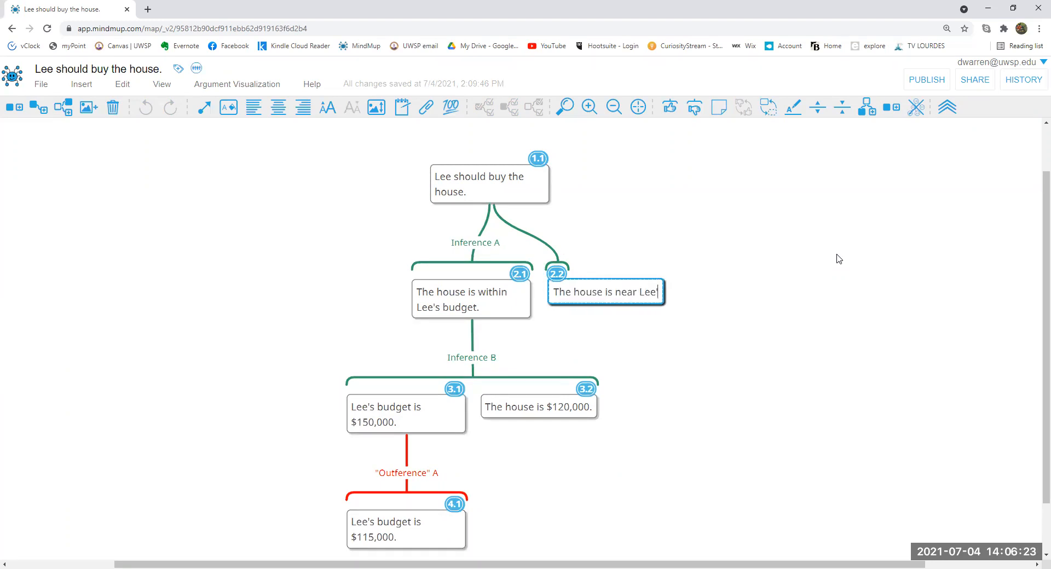
{"action": "key", "text": "BackSpace"}
{"action": "key", "text": "BackSpace"}
{"action": "type", "text": "company."}
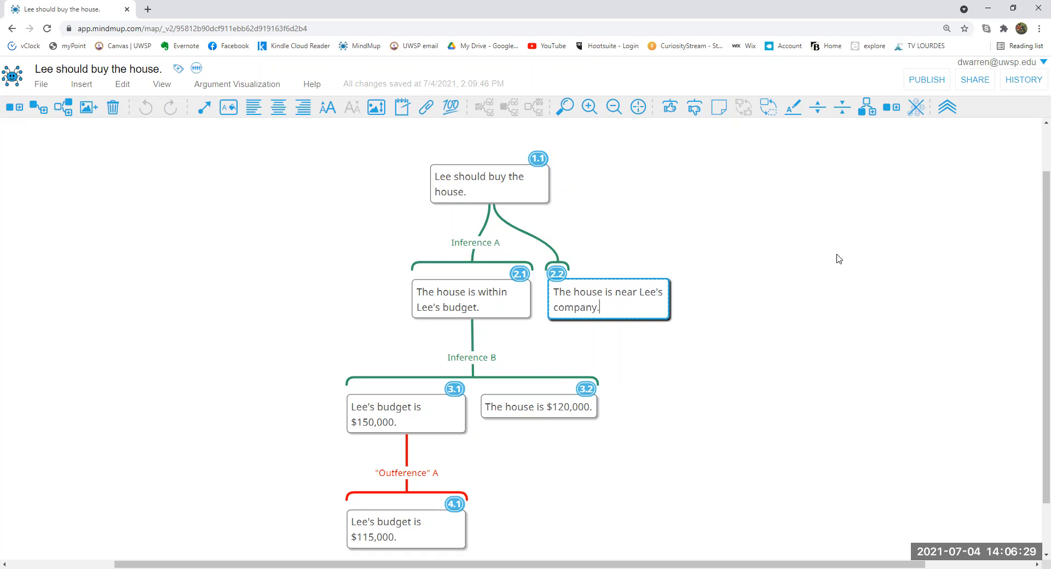
{"action": "key", "text": "Return"}
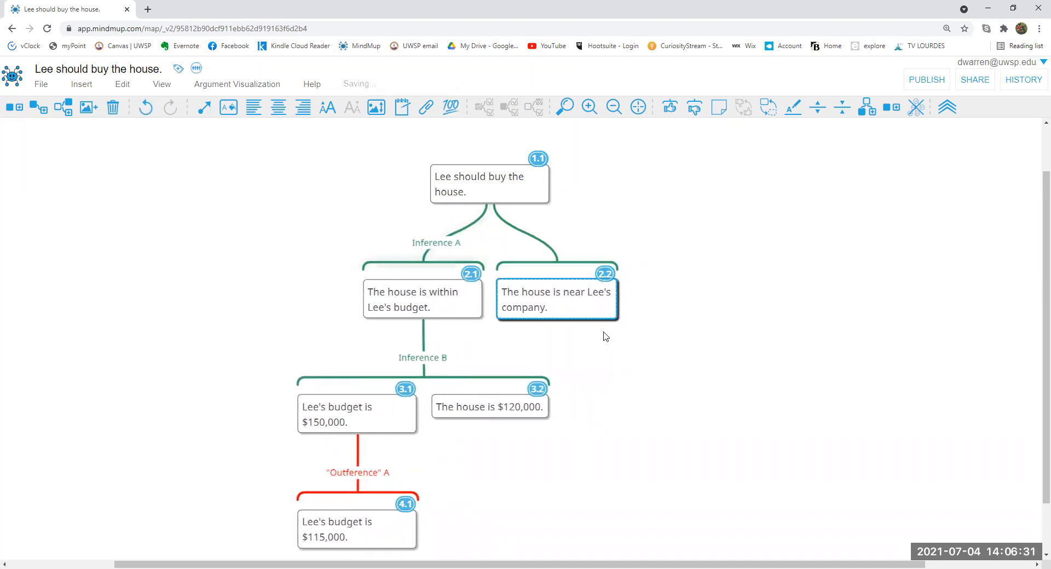
Label the line between the main claim and "The house is near Lee's company." as "Inference C"
{"action": "left_click", "coordinate": [552, 255]}
{"action": "left_click", "coordinate": [544, 203]}
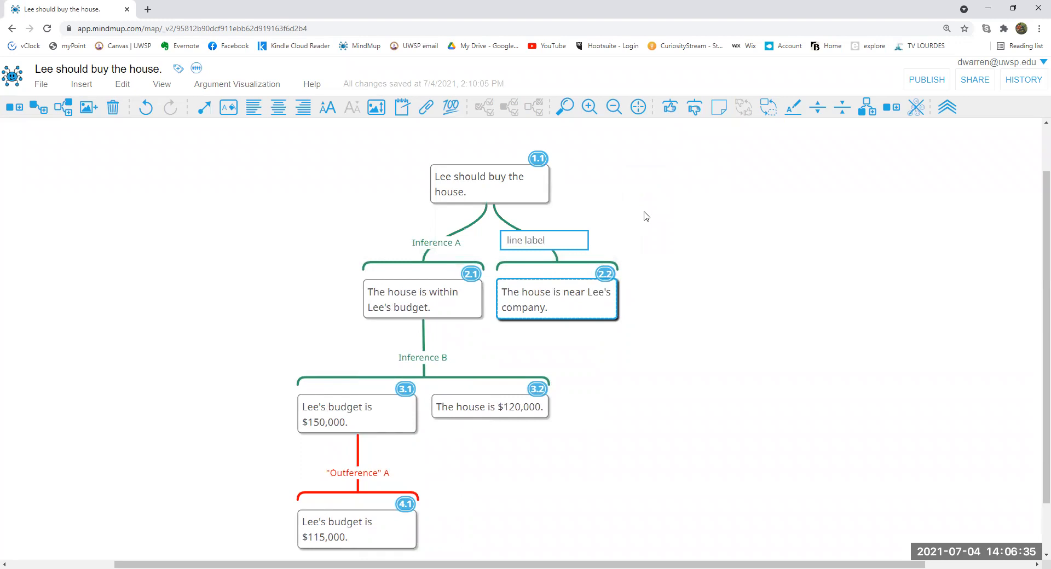
{"action": "type", "text": "Inference C"}
{"action": "key", "text": "Return"}
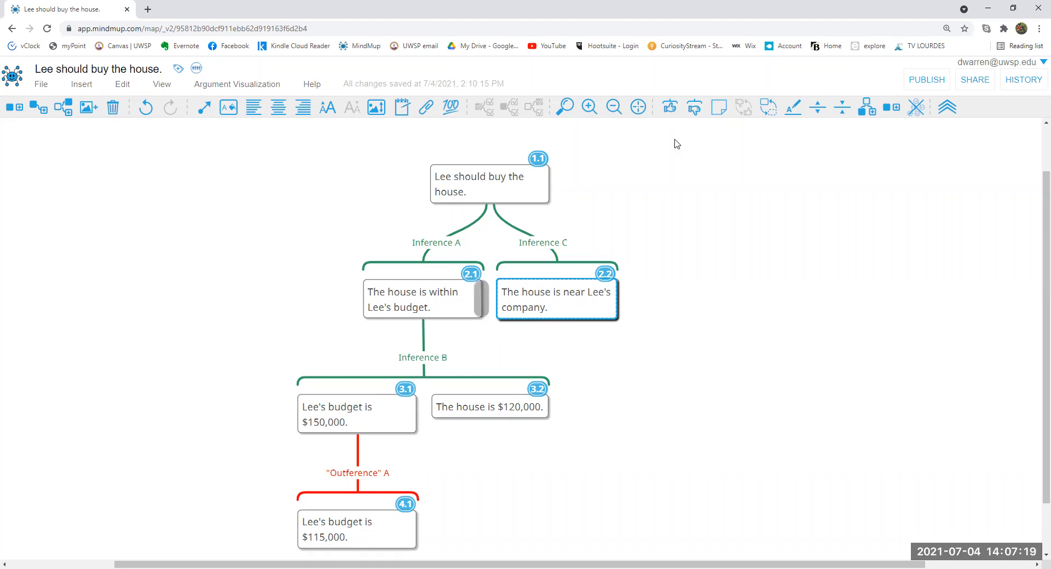
Add the objection "Lee telecommutes." beneath "The house is near Lee's company." and delete it again
{"action": "left_click", "coordinate": [694, 109]}
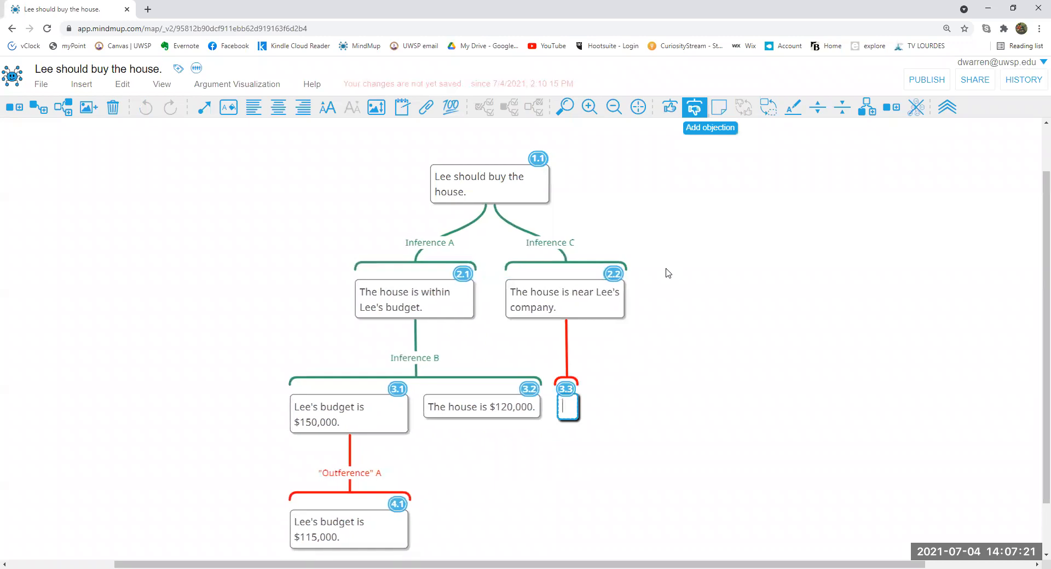
{"action": "type", "text": "Lee"}
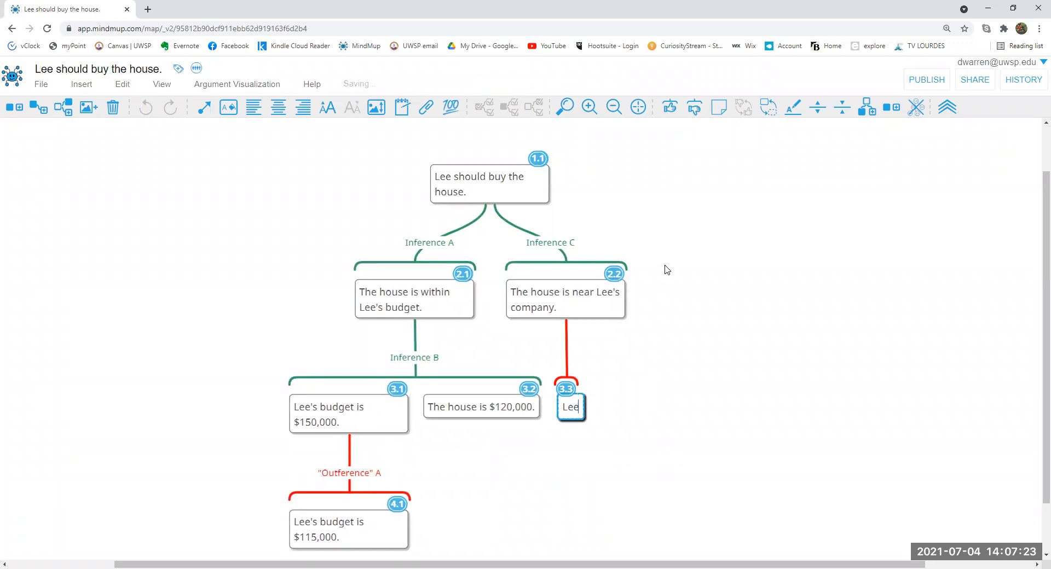
{"action": "type", "text": " telecom"}
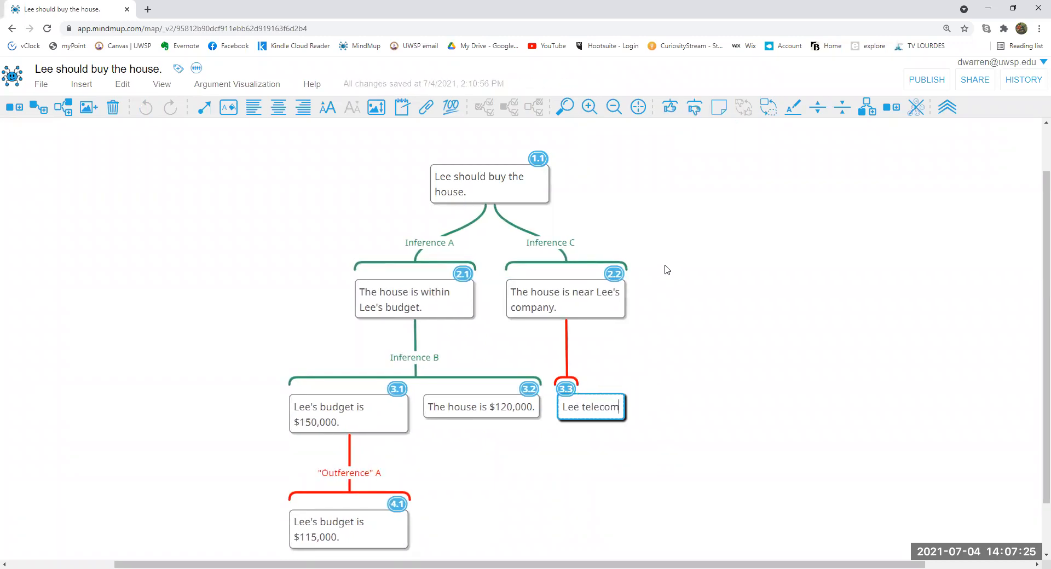
{"action": "type", "text": "mutes."}
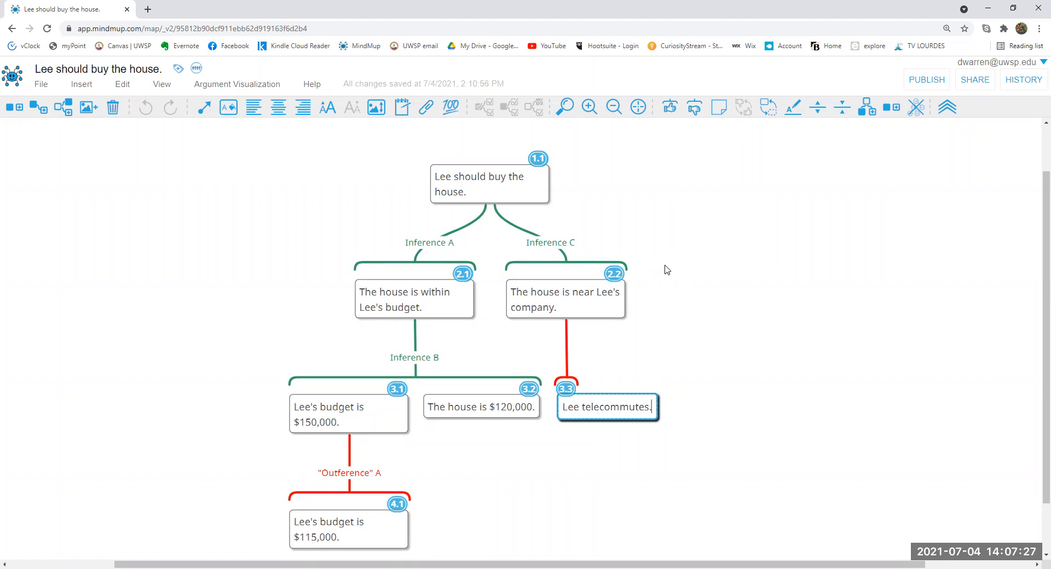
{"action": "key", "text": "Return"}
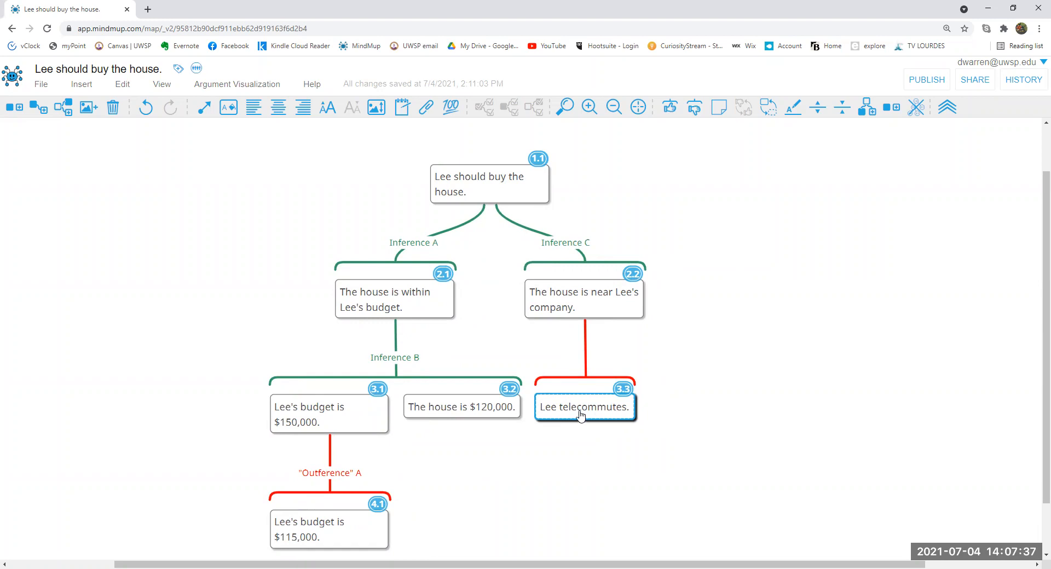
{"action": "key", "text": "Delete"}
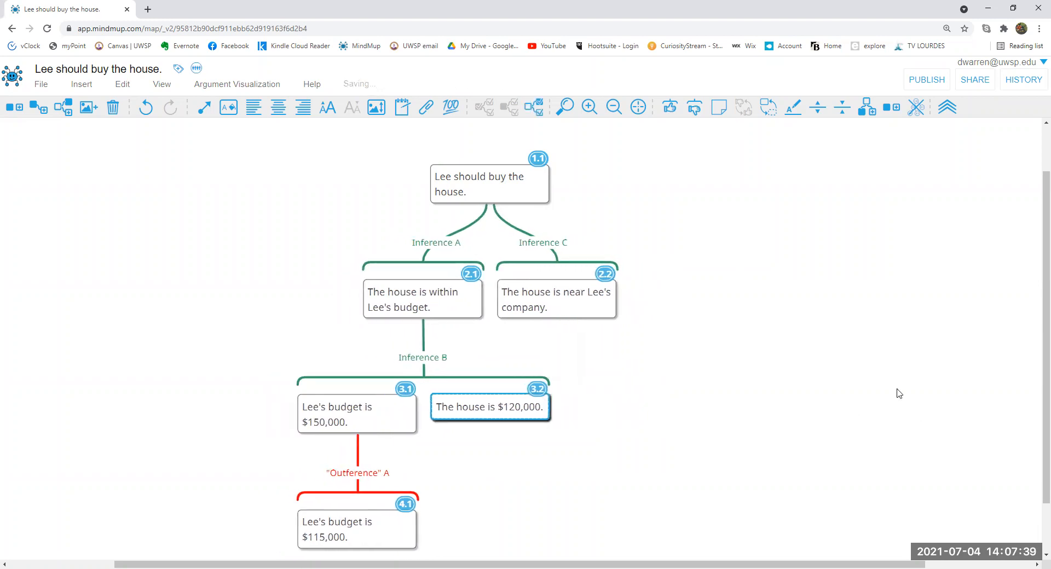